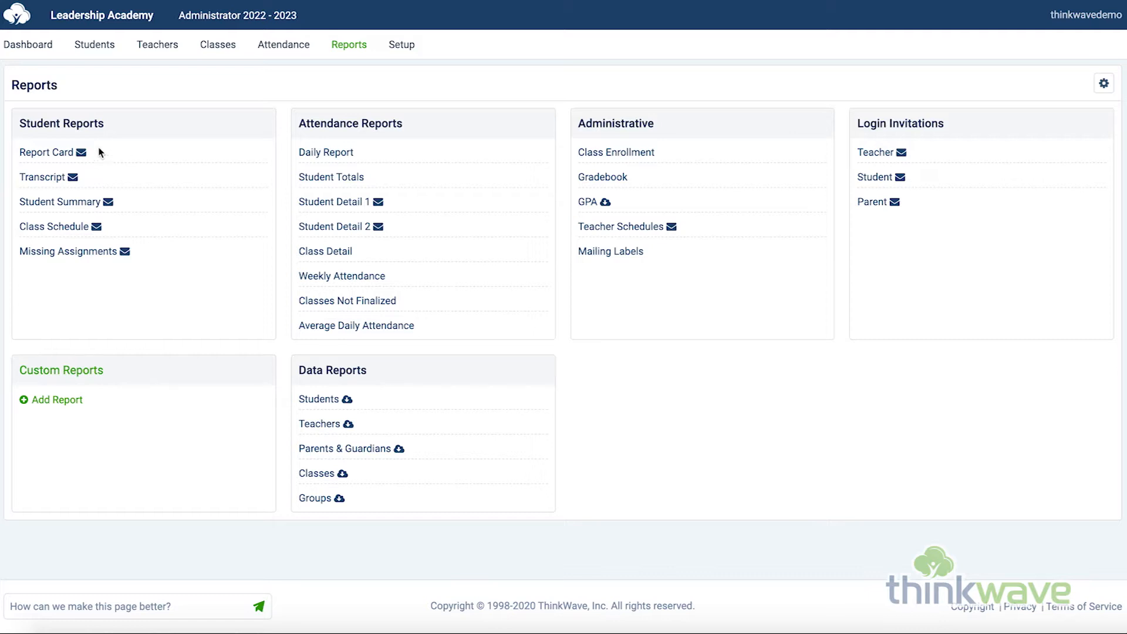
Open the printable Report Card setup, select the first listed student and keep the Multi Term style.
click(59, 154)
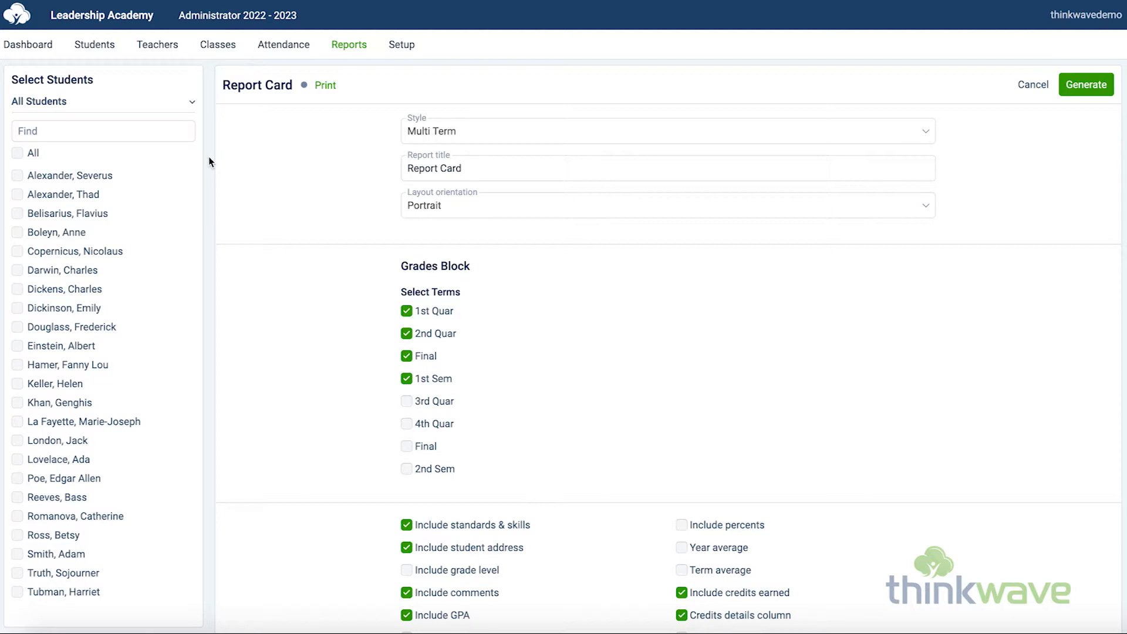
click(91, 176)
click(503, 131)
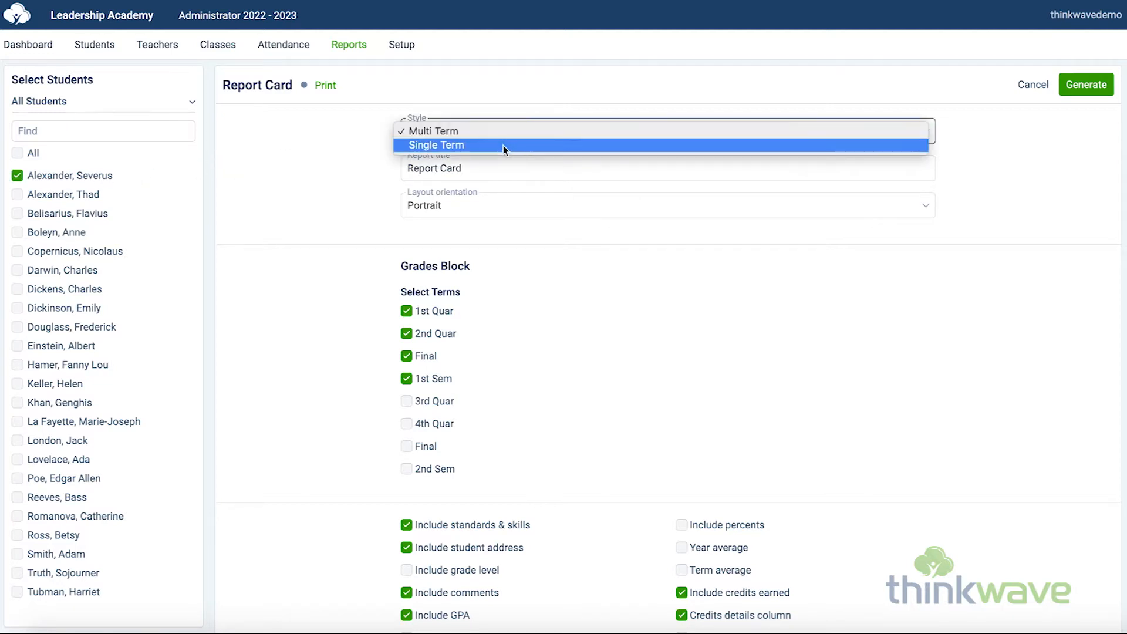
click(342, 147)
Set the report title to "Progress Report" and keep the Portrait layout orientation.
key(Tab)
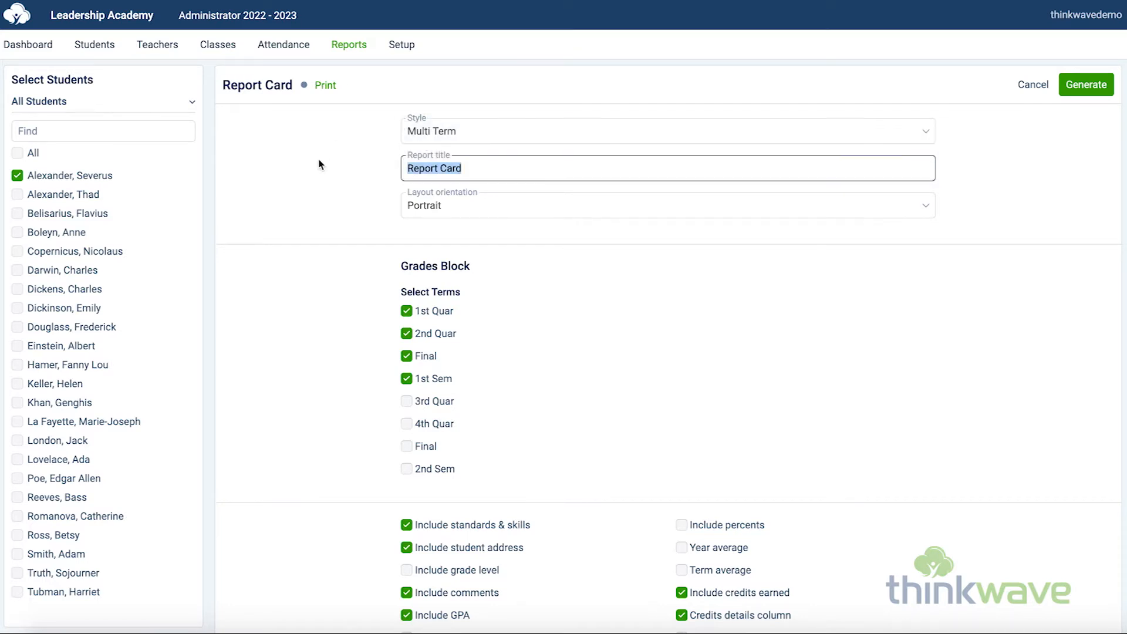
text(Progress Report)
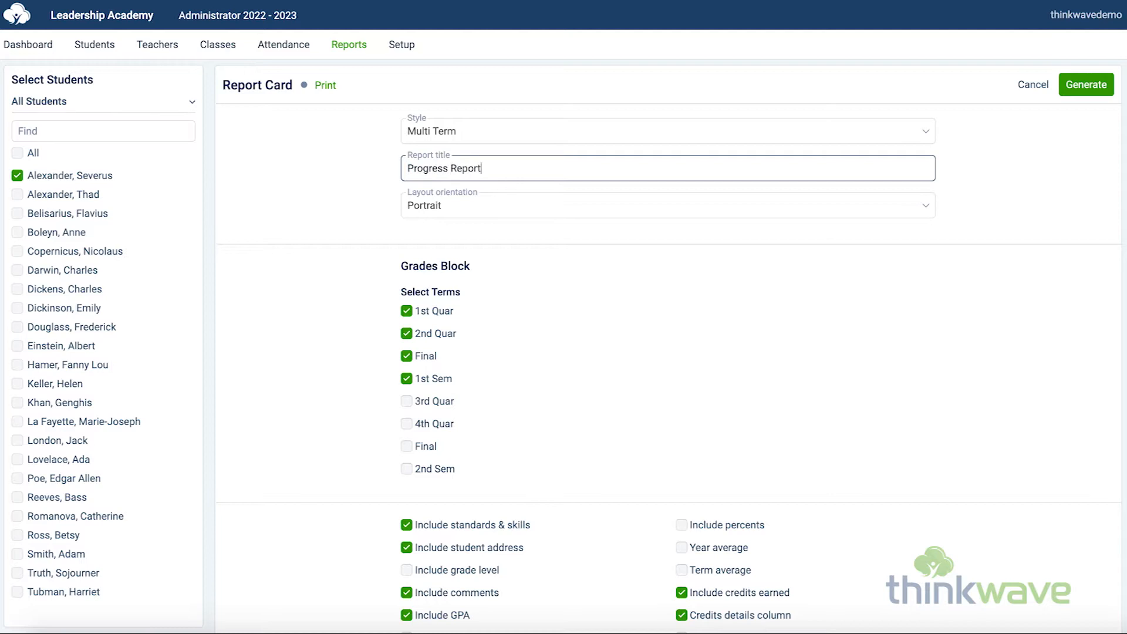
click(512, 202)
click(485, 206)
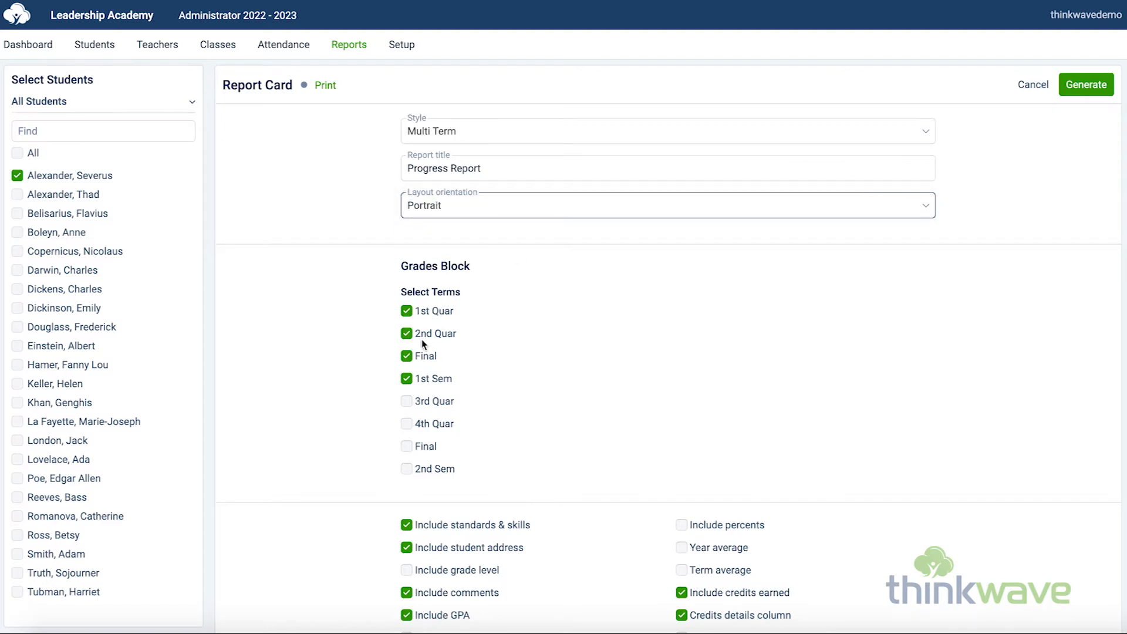
Configure the report card's attendance section to report by exact attendance marks.
scroll(541, 373, down, 3)
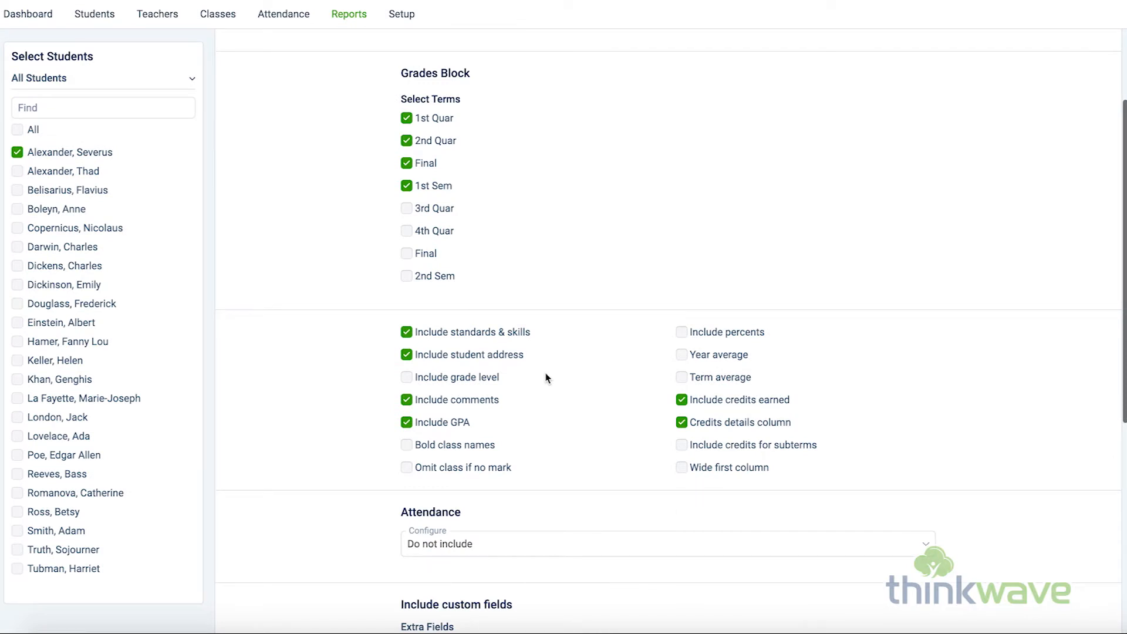
scroll(544, 378, down, 1)
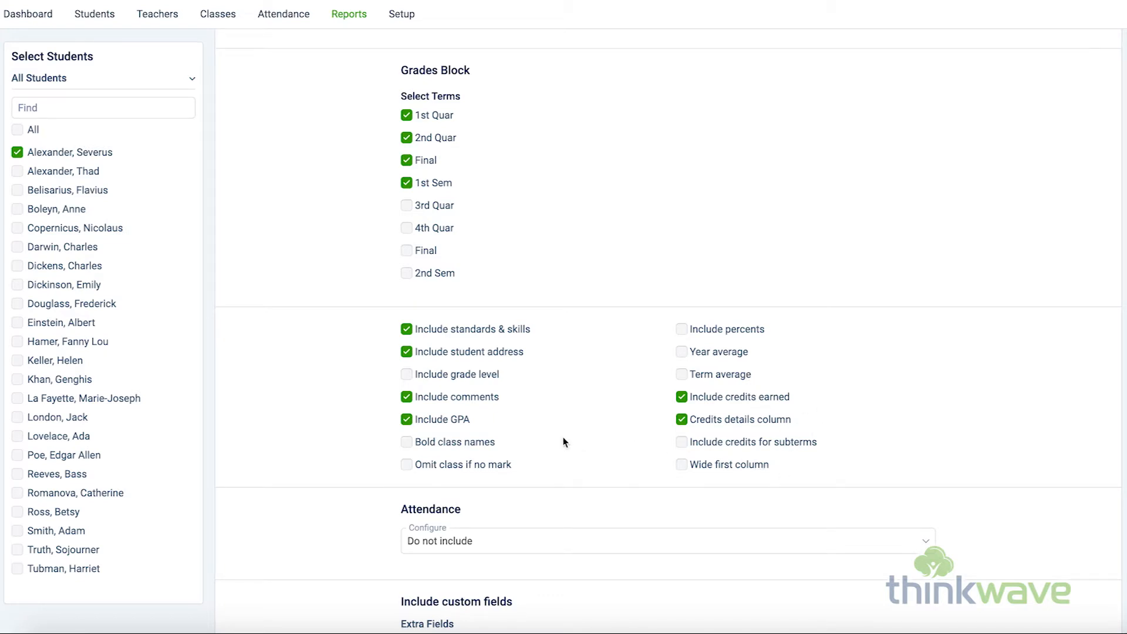
scroll(574, 417, down, 4)
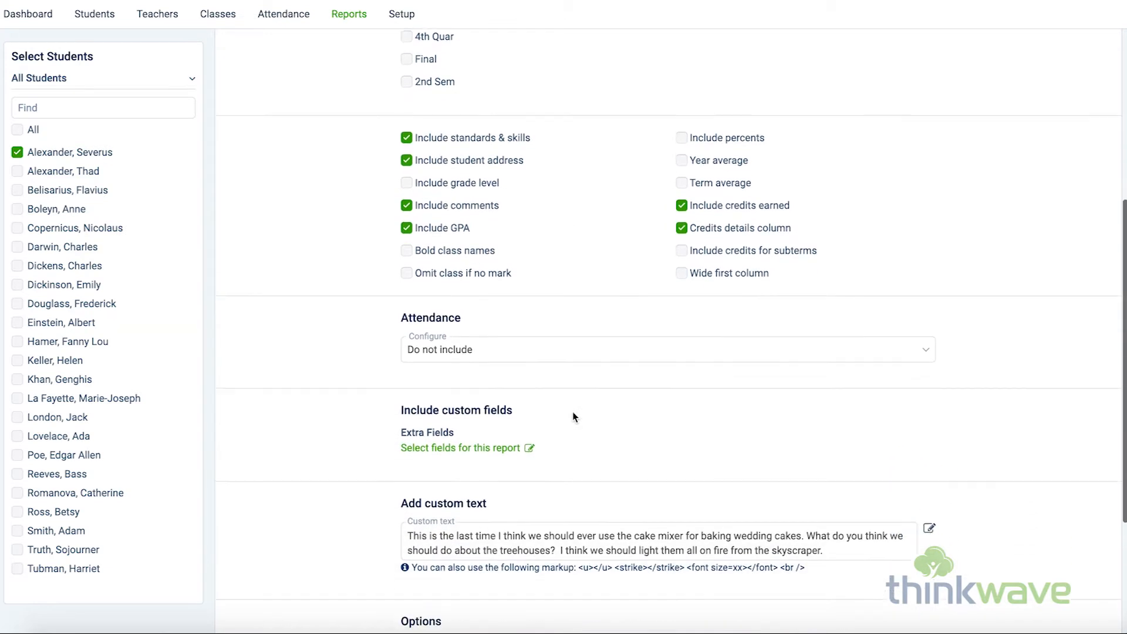
click(611, 310)
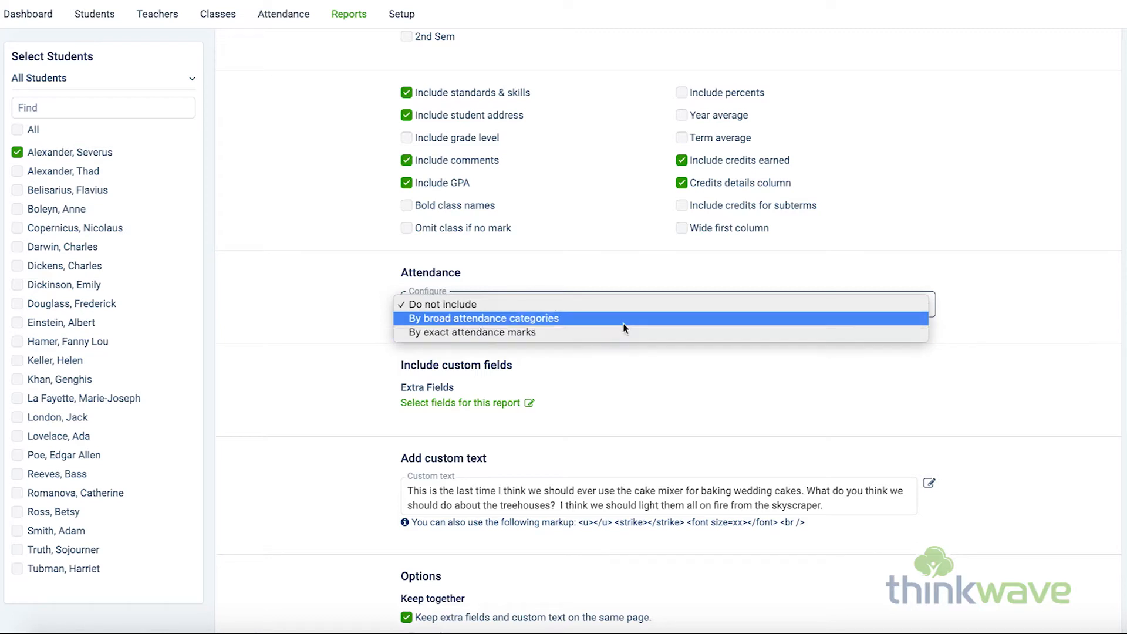
click(624, 321)
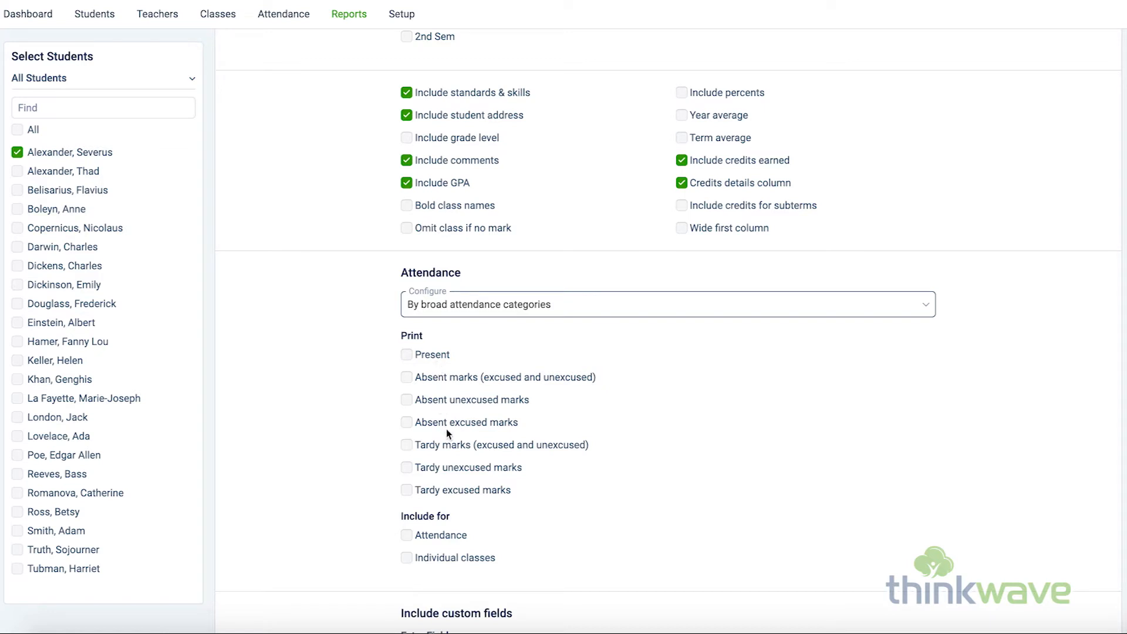
click(535, 311)
click(540, 323)
Print the Present, Absent and Absent Exc. marks in the attendance section, included for Attendance.
click(433, 355)
click(431, 377)
click(442, 400)
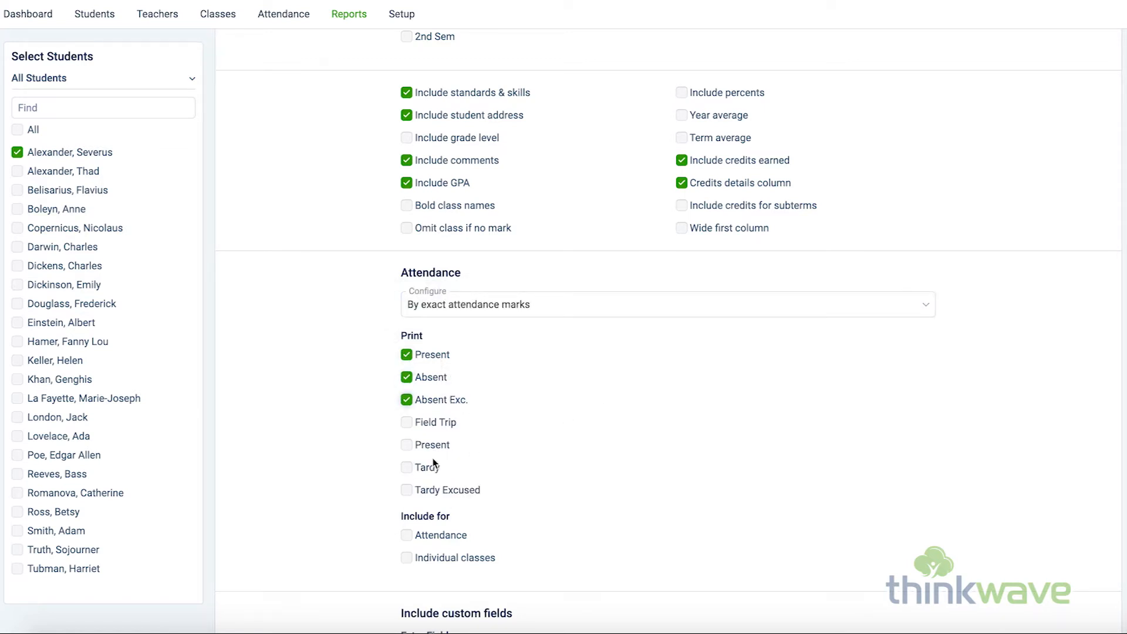
scroll(735, 483, down, 5)
click(407, 248)
Add the Degree Earned, Citizenship and Allergies custom fields to the report and save the selection.
scroll(649, 253, down, 1)
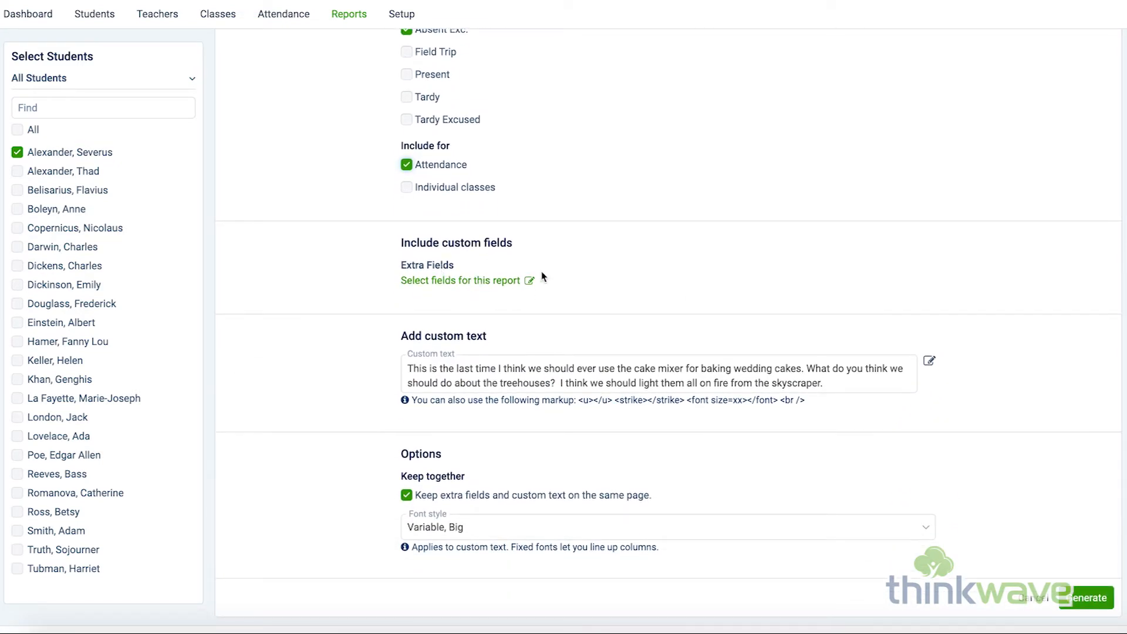
click(529, 282)
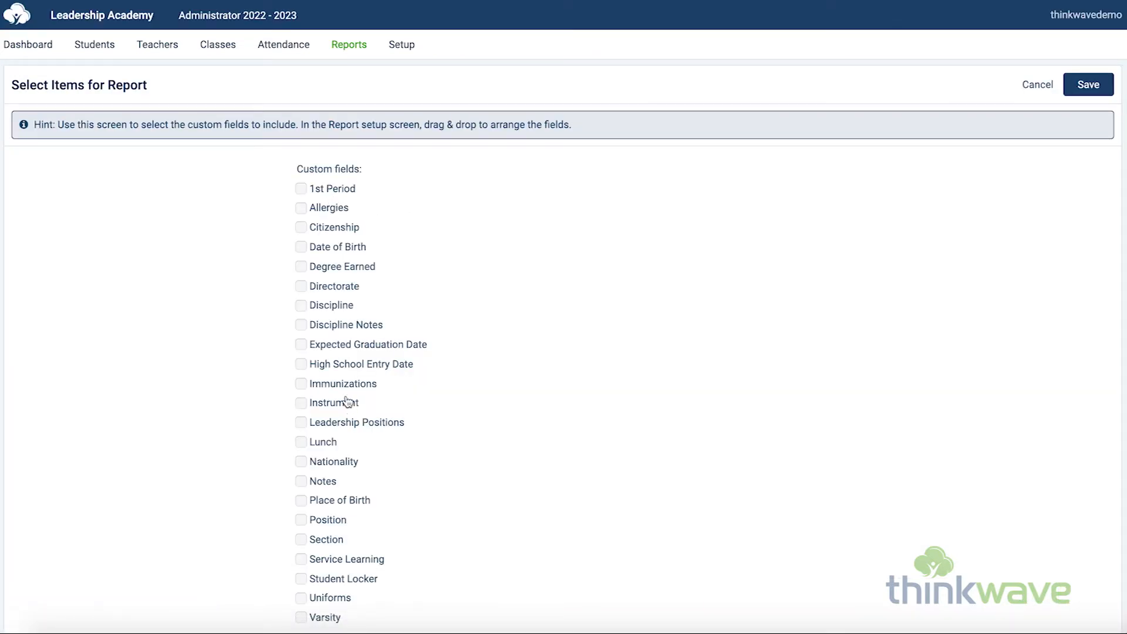
click(328, 267)
click(333, 229)
click(332, 209)
click(1090, 85)
Enter "Grade Legend" as the report's custom text and generate the report card.
scroll(606, 305, down, 3)
click(469, 376)
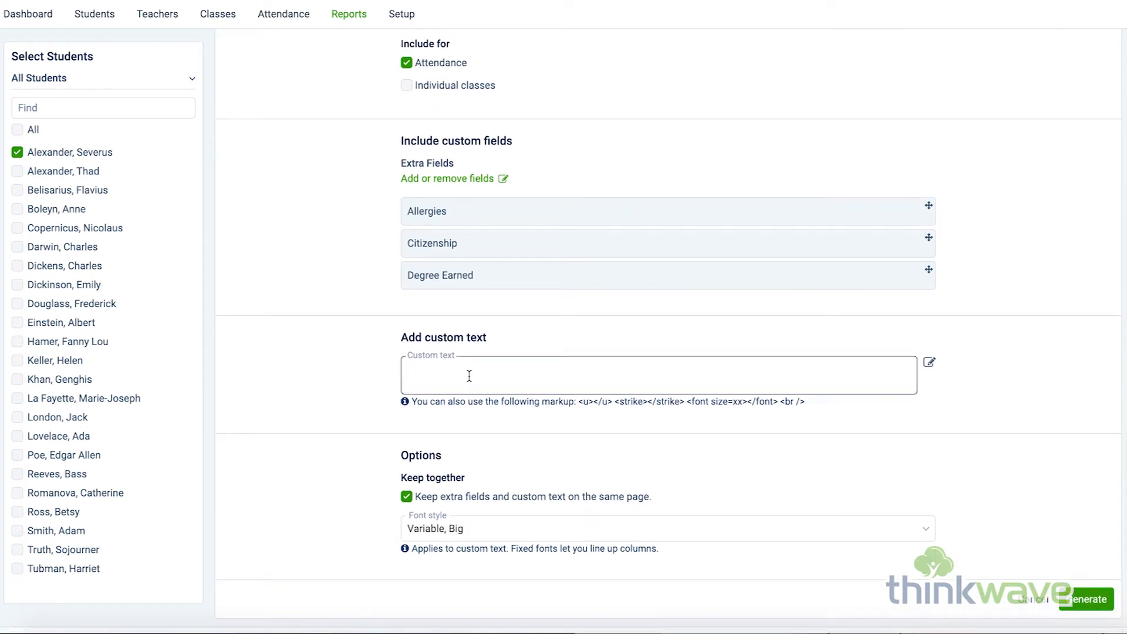
text(Grade Legend)
scroll(530, 455, down, 2)
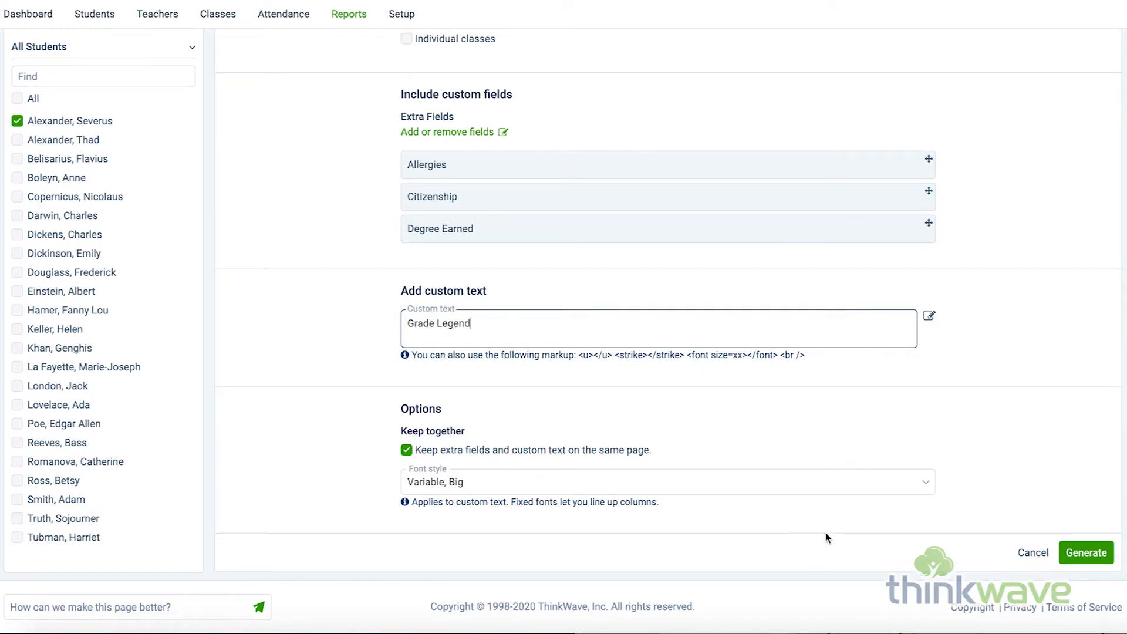
click(1085, 554)
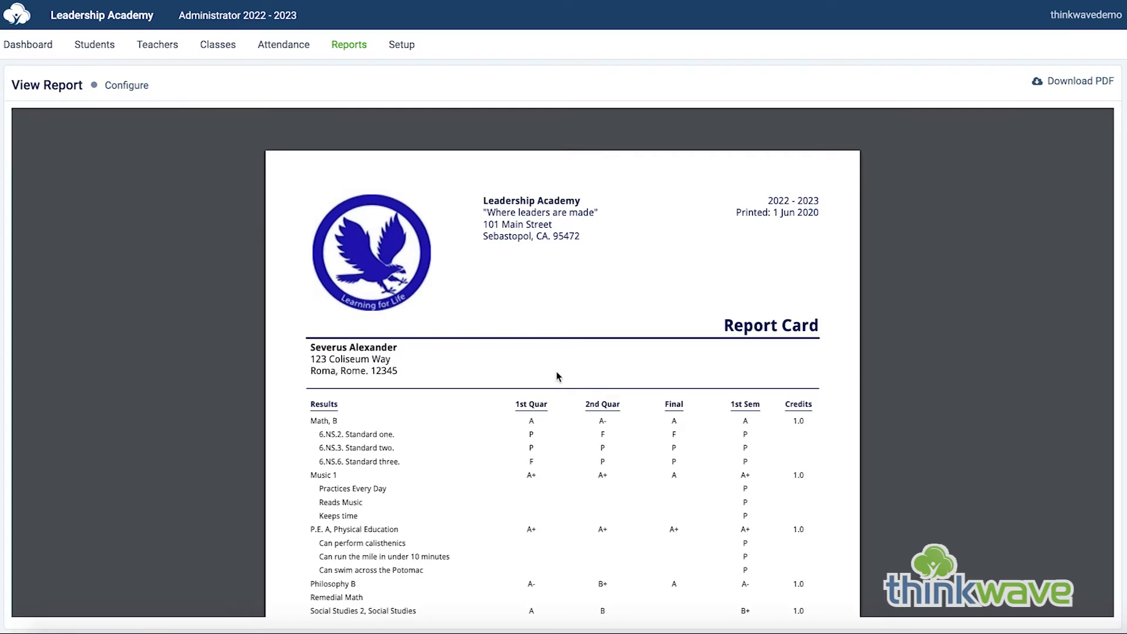
Examine the generated report card's grades, comments, attendance, custom fields and custom text, and check the PDF download and print options.
scroll(699, 376, down, 3)
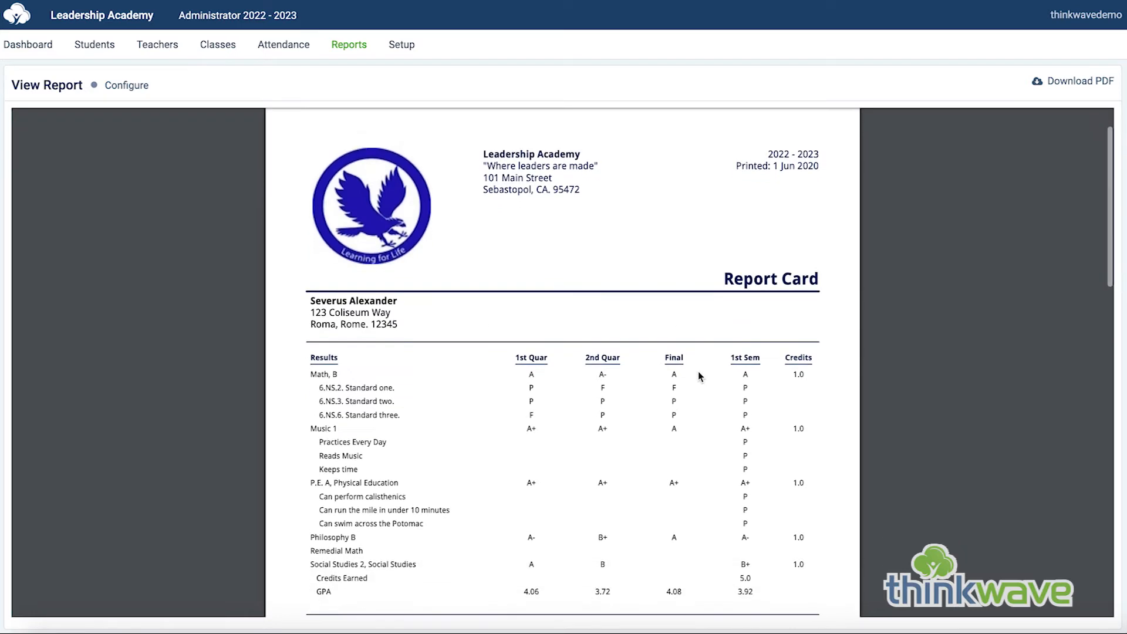
scroll(700, 378, down, 10)
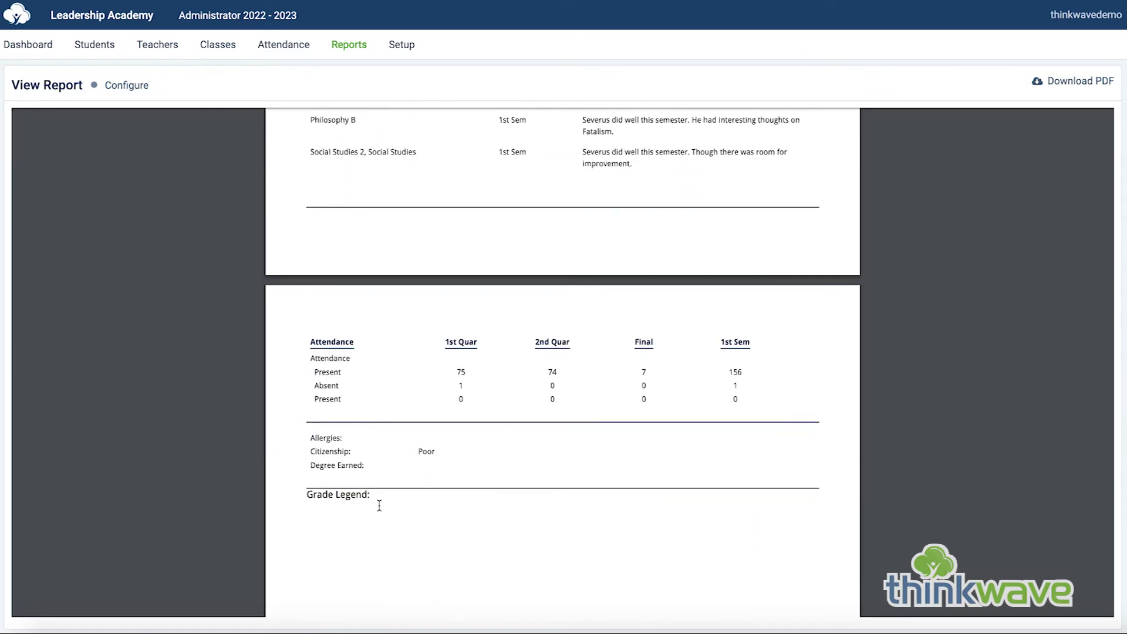
scroll(584, 501, down, 3)
scroll(705, 487, down, 3)
scroll(720, 493, up, 7)
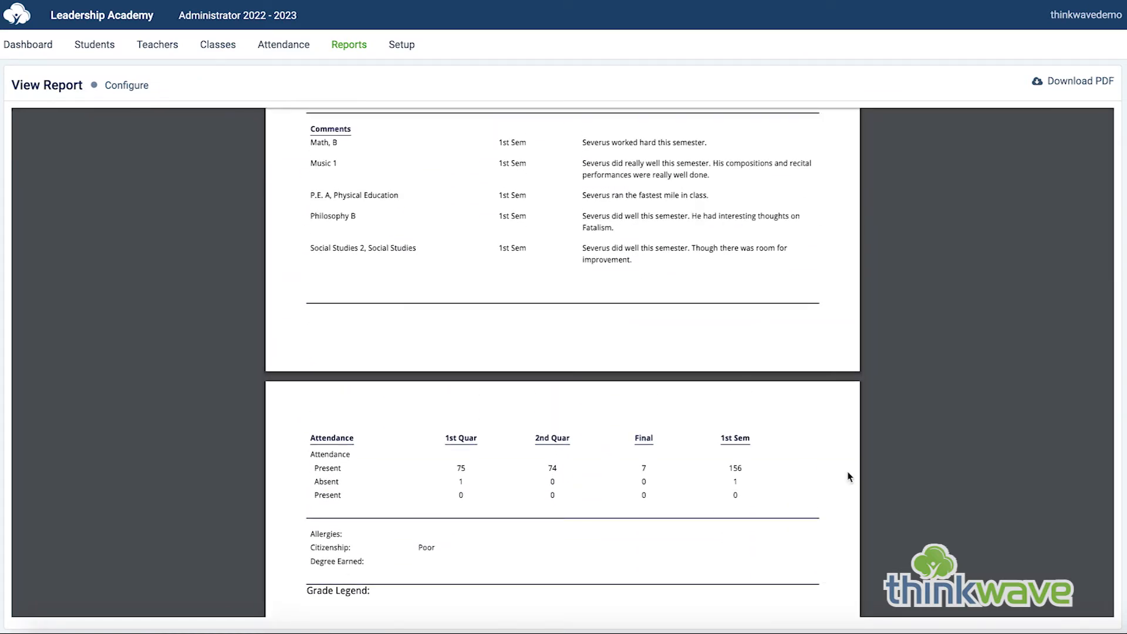
scroll(848, 476, up, 10)
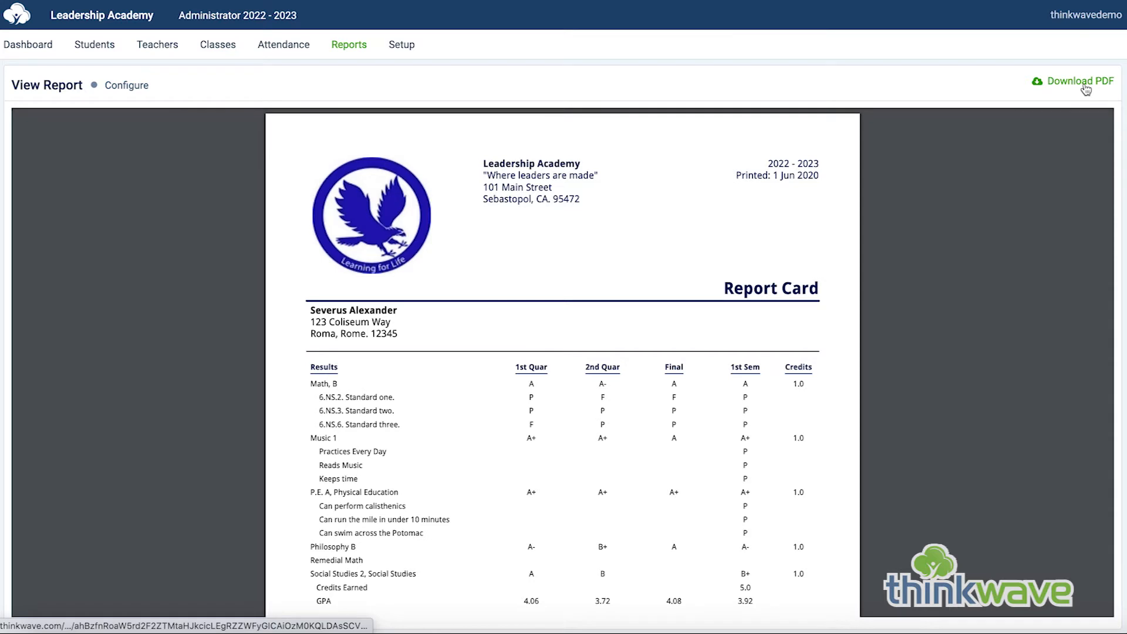
mouse_move(1045, 132)
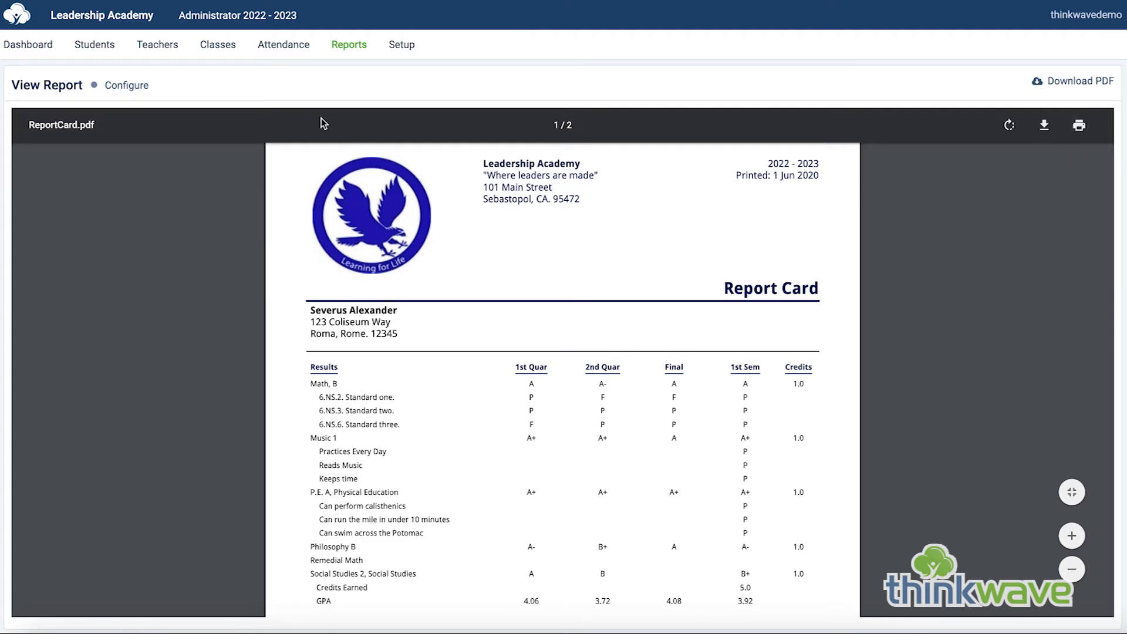
Open the email version of the Report Card and review its email fields and report configuration.
click(348, 46)
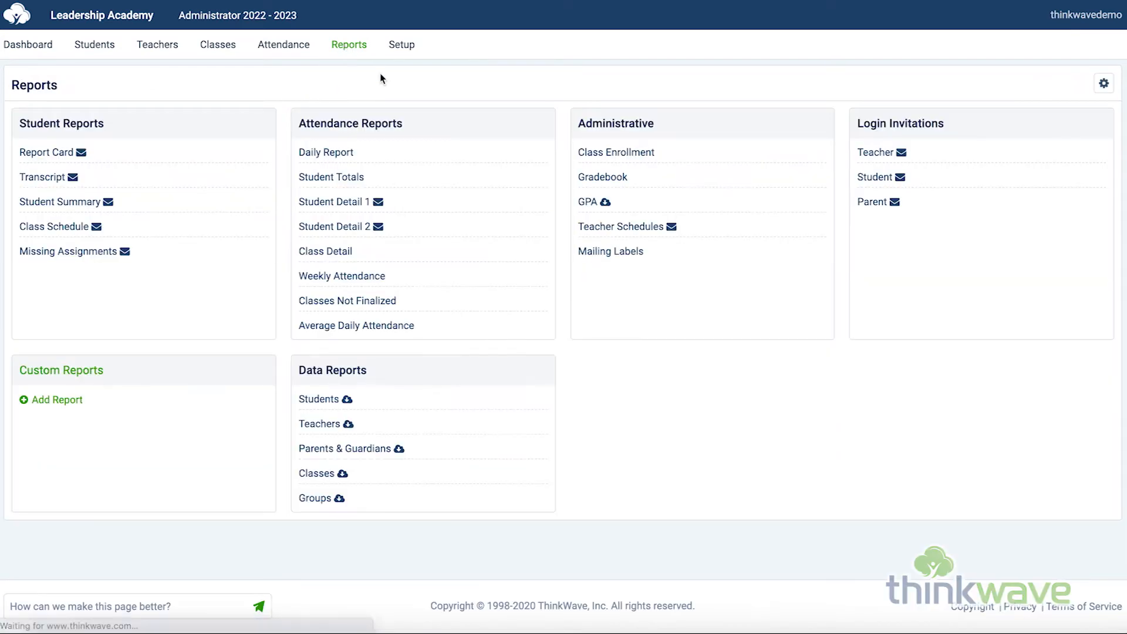
click(83, 155)
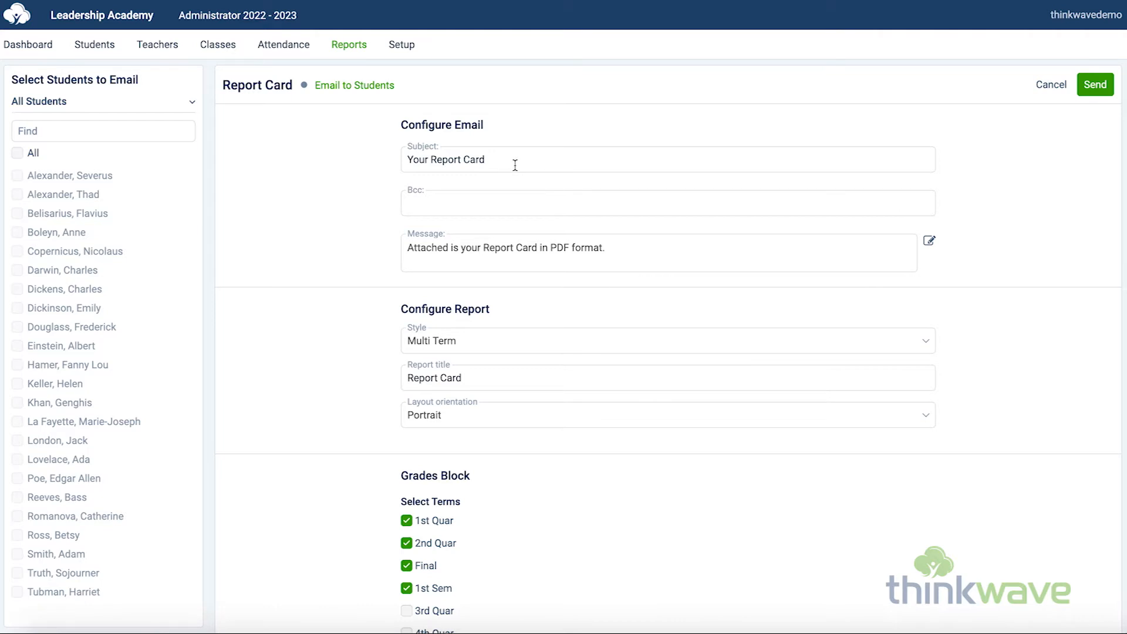
click(548, 162)
click(547, 202)
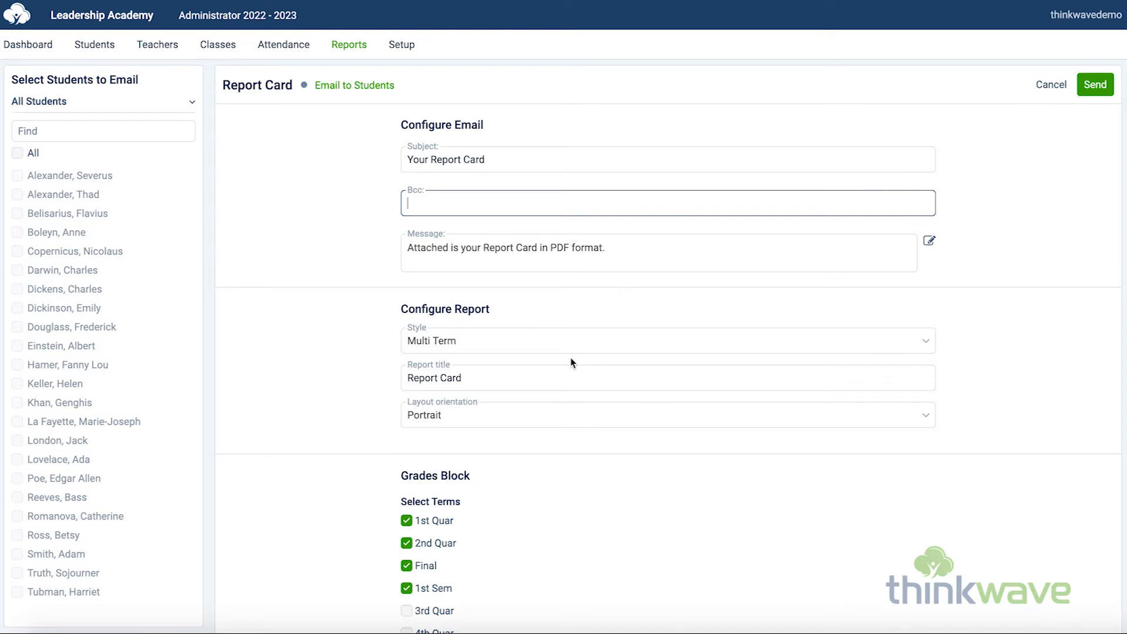
scroll(315, 406, down, 2)
scroll(317, 403, down, 6)
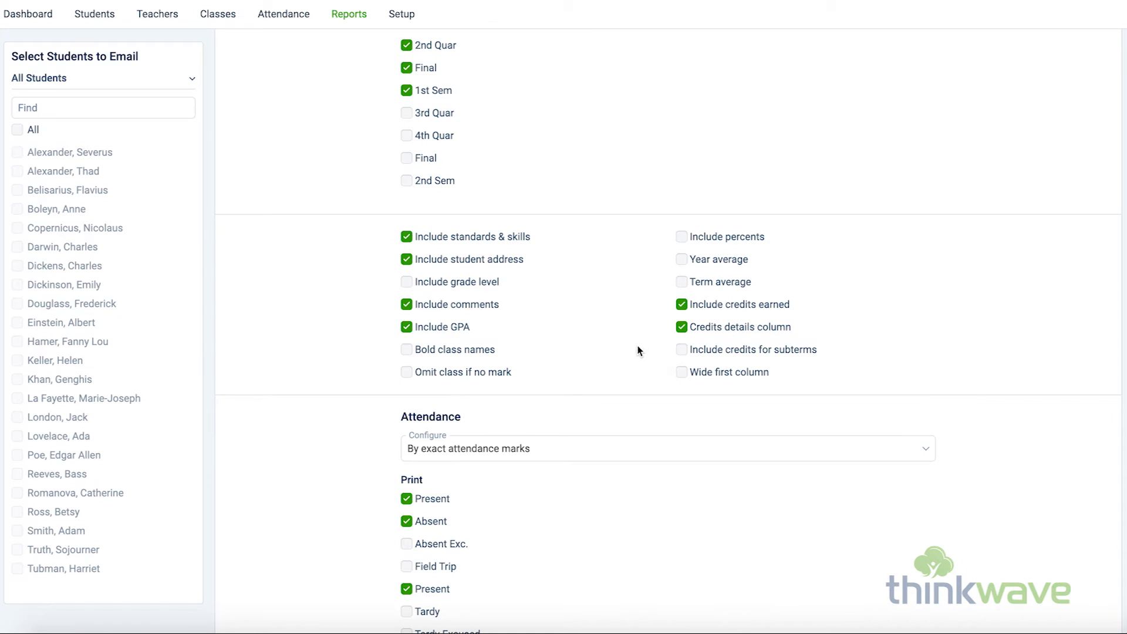
scroll(638, 316, down, 9)
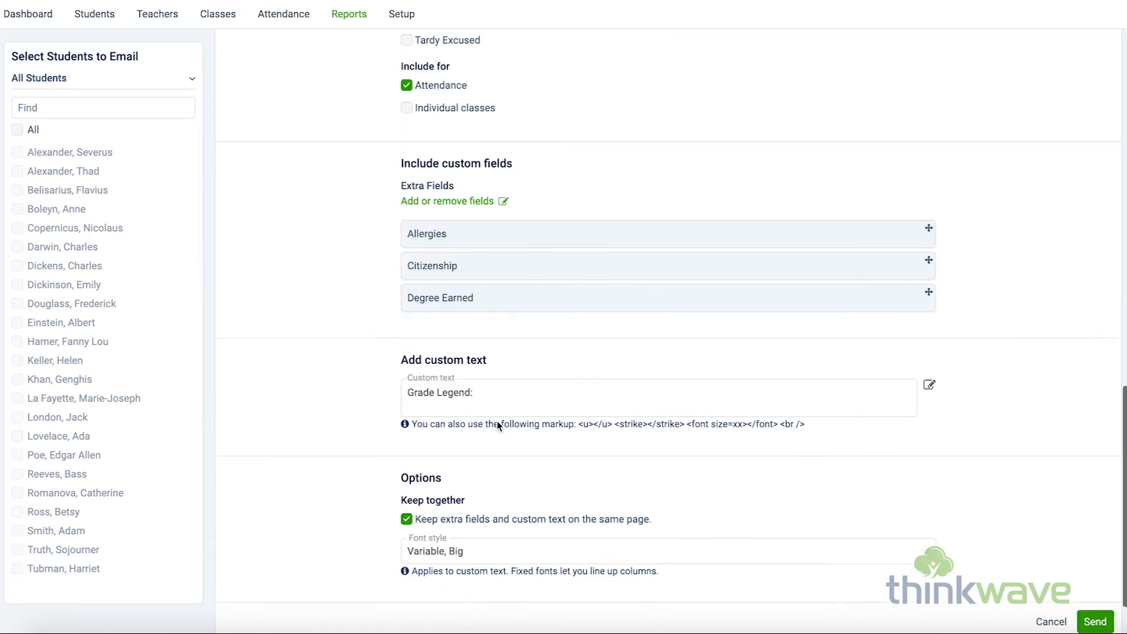
scroll(498, 426, down, 2)
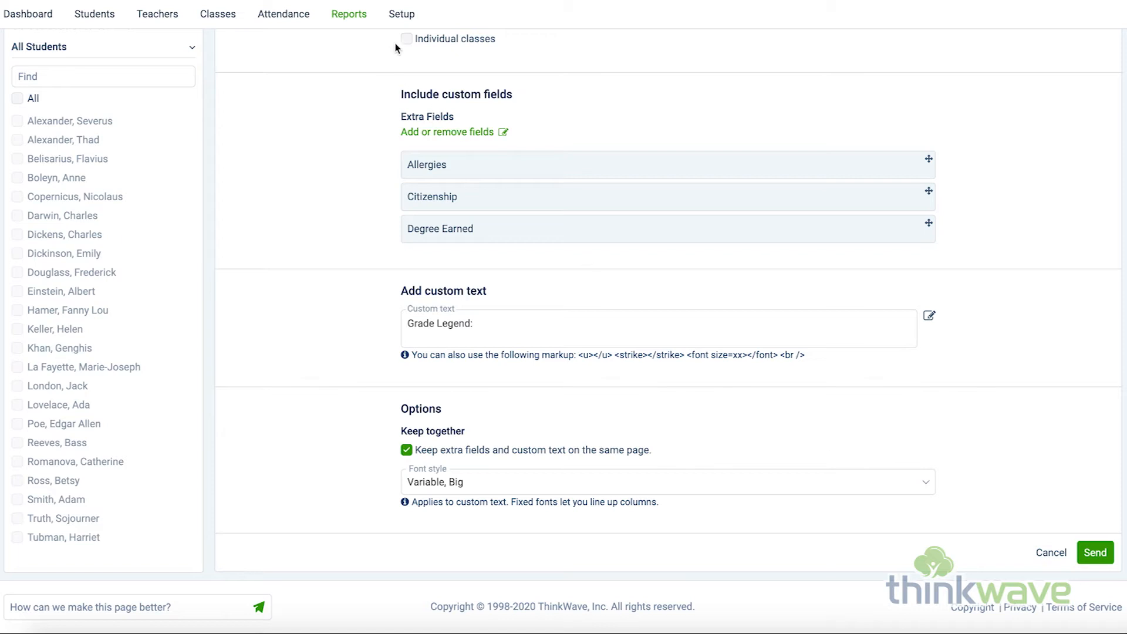
Review the report header options, including blank space, and the school logo page in the report setup.
click(403, 15)
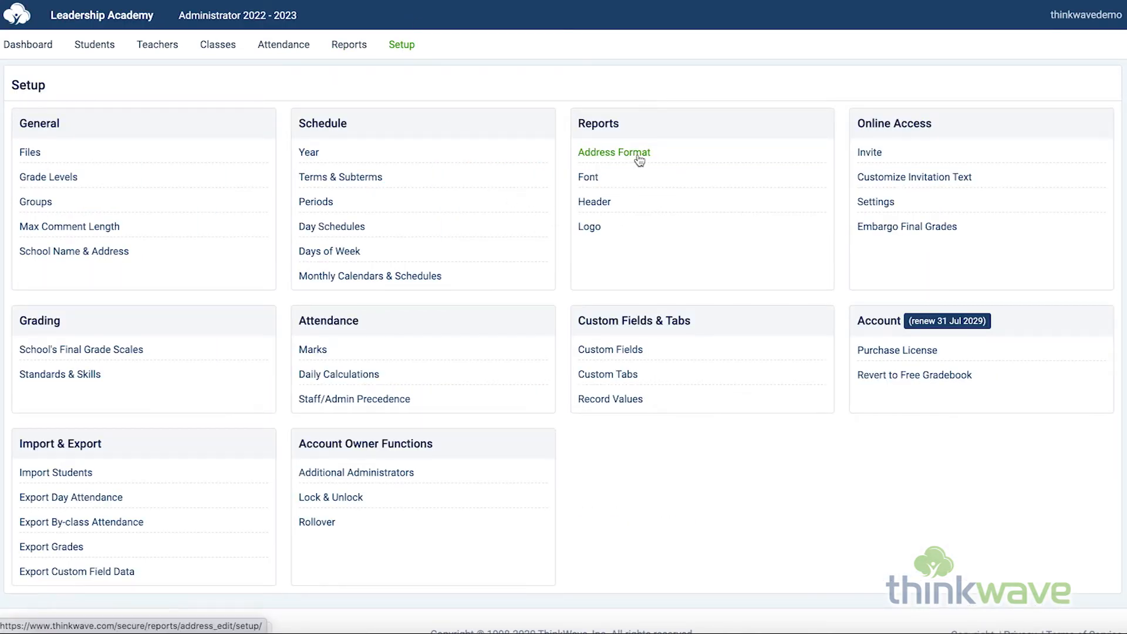
click(598, 204)
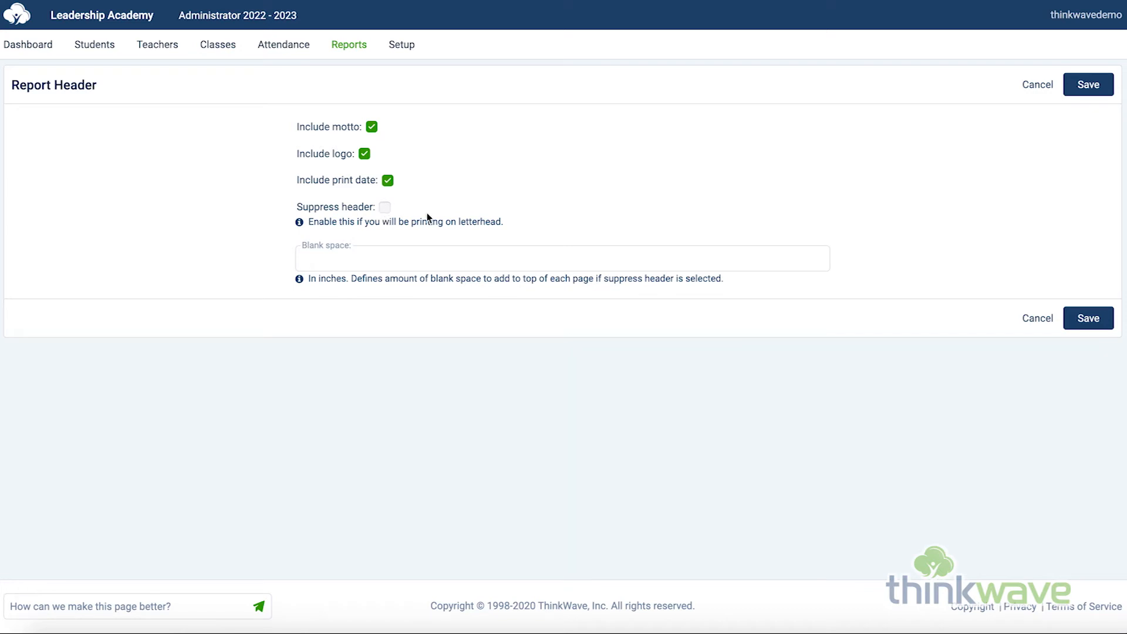
click(421, 253)
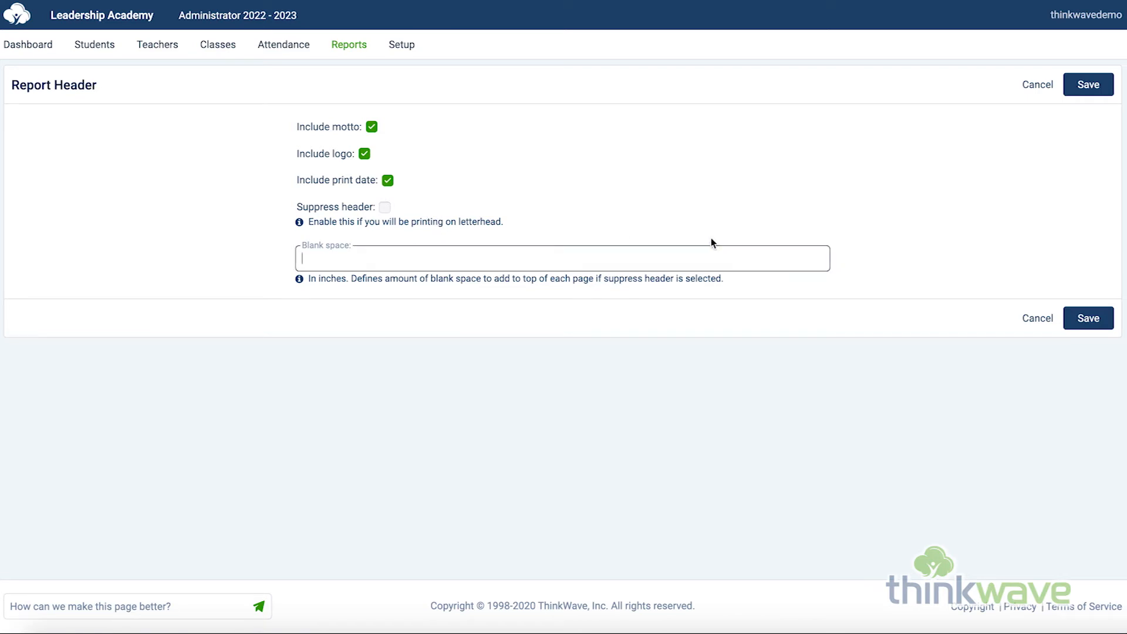
click(398, 49)
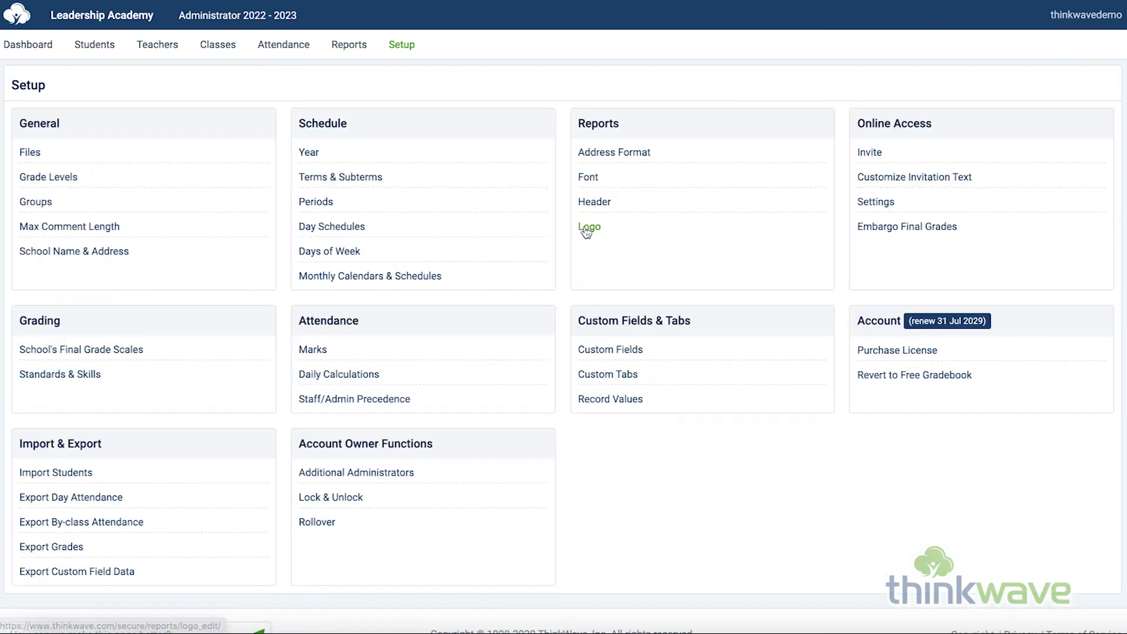
click(586, 227)
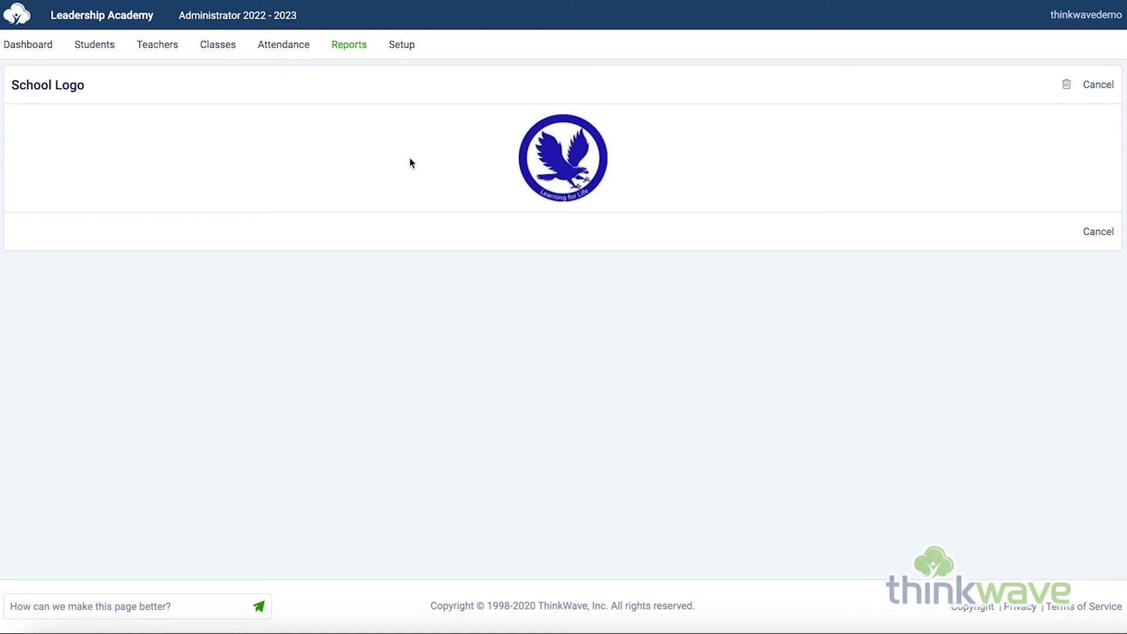
Open the printed Student Transcript setup and select the first student in the All Students list.
click(347, 46)
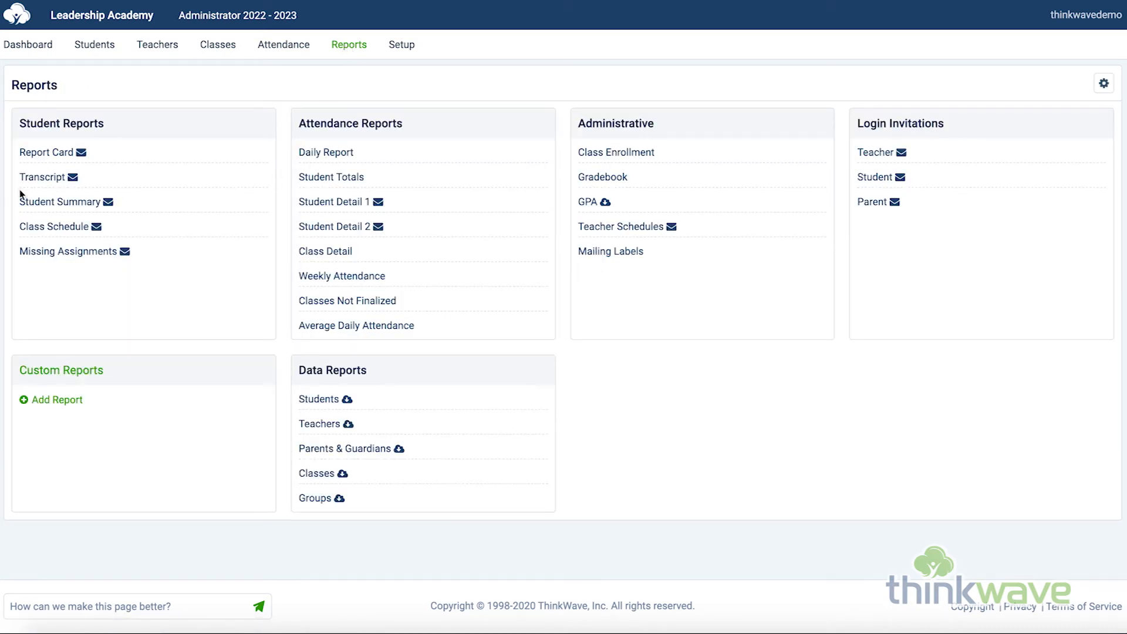
click(39, 184)
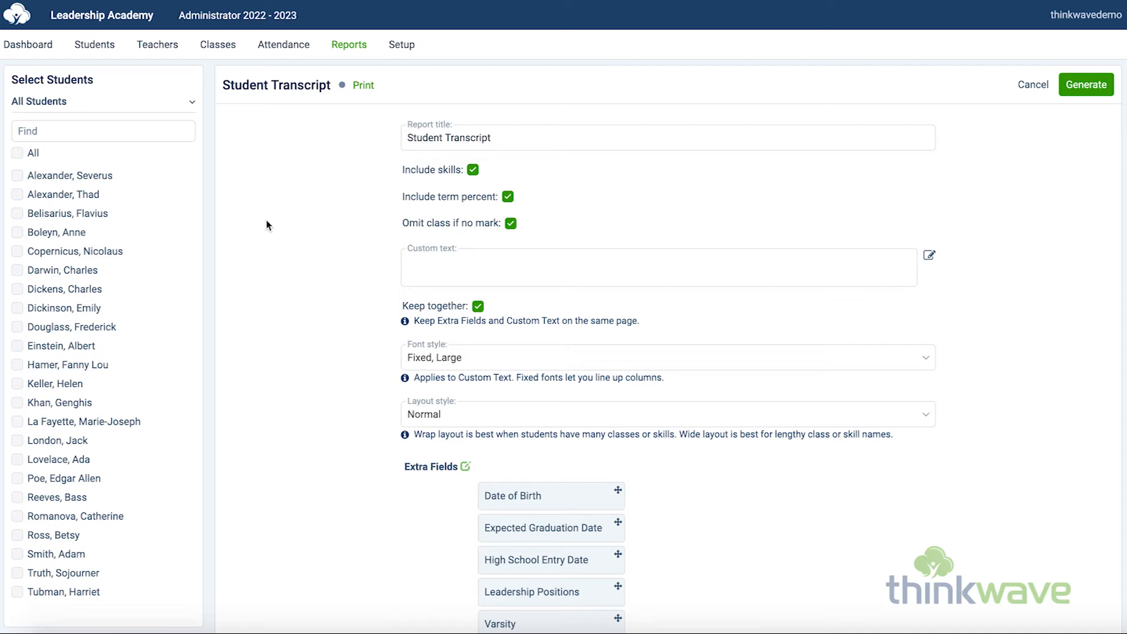
click(136, 104)
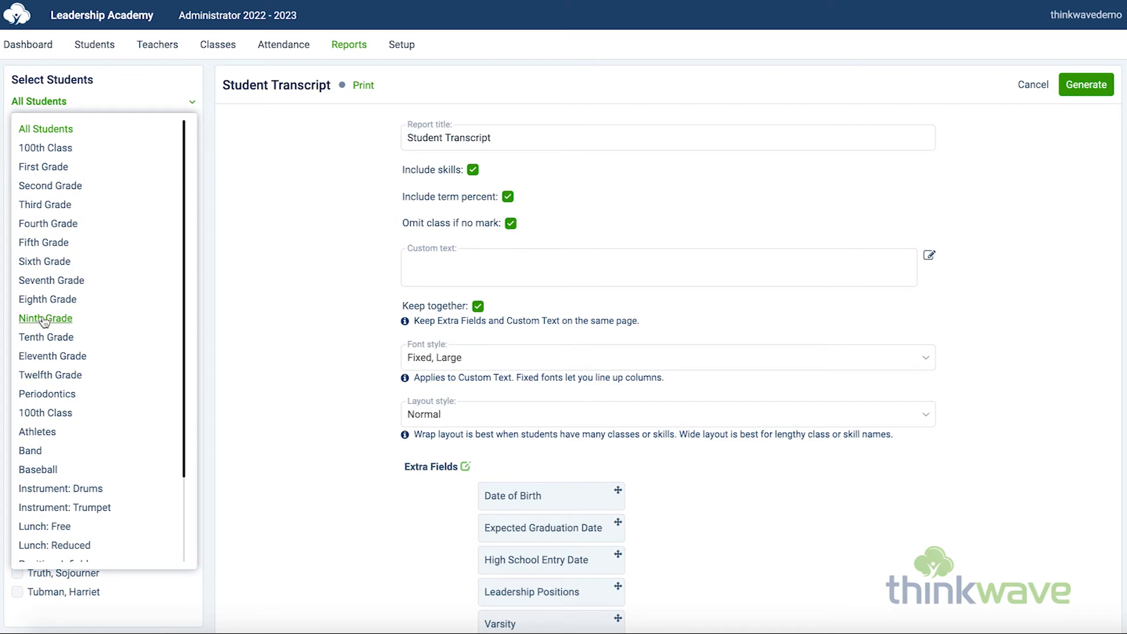
click(61, 132)
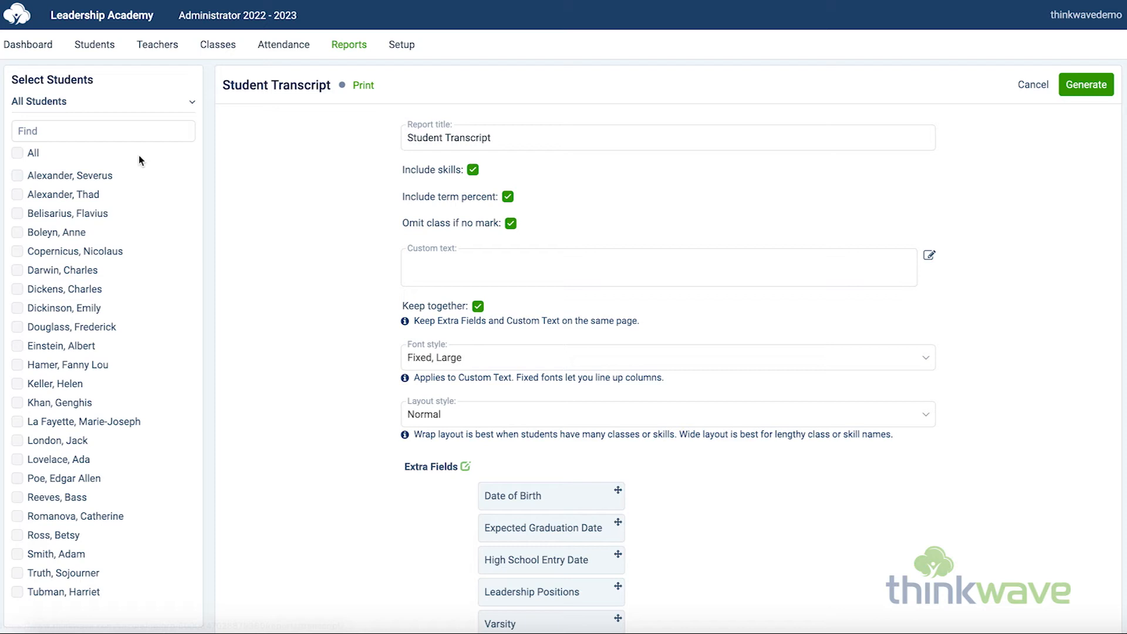
click(64, 176)
Check the transcript's custom text, font style and layout style options, keeping the Fixed, Large font and the Normal layout.
click(557, 270)
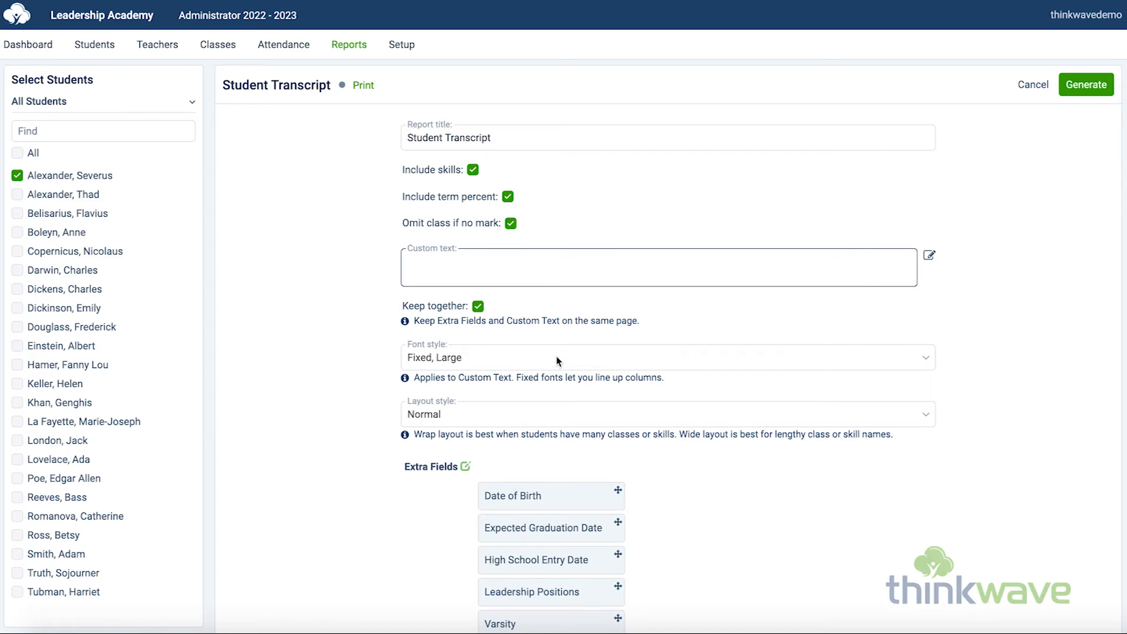
scroll(557, 356, down, 2)
click(531, 242)
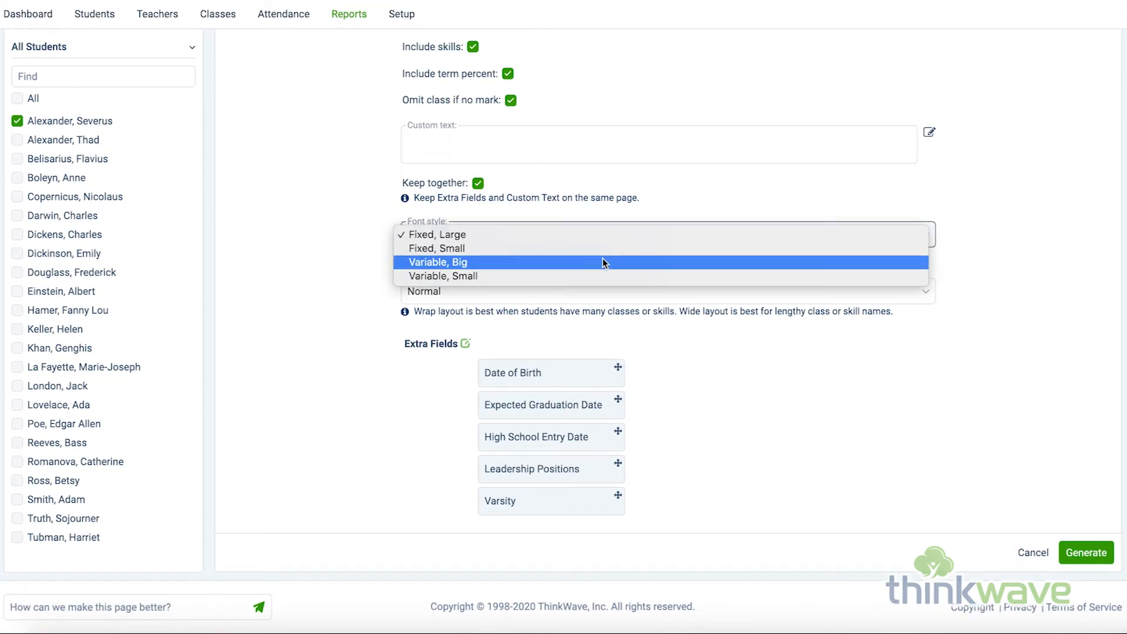
click(594, 235)
click(576, 294)
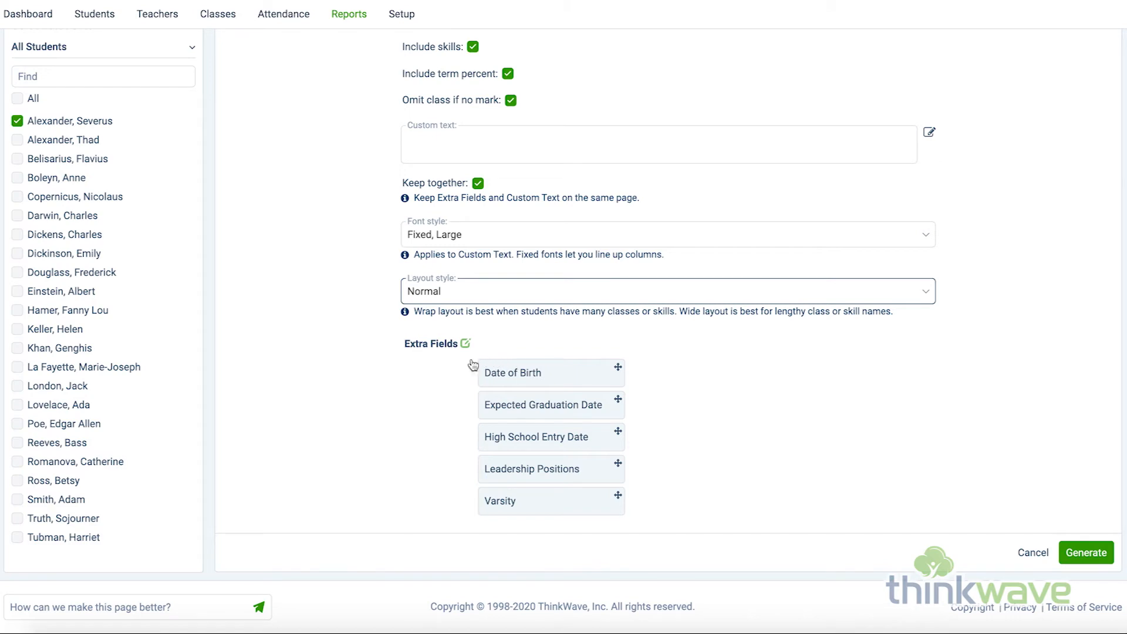
Generate the student transcript and look through its yearly grades, credits, GPA and extra fields.
click(1095, 559)
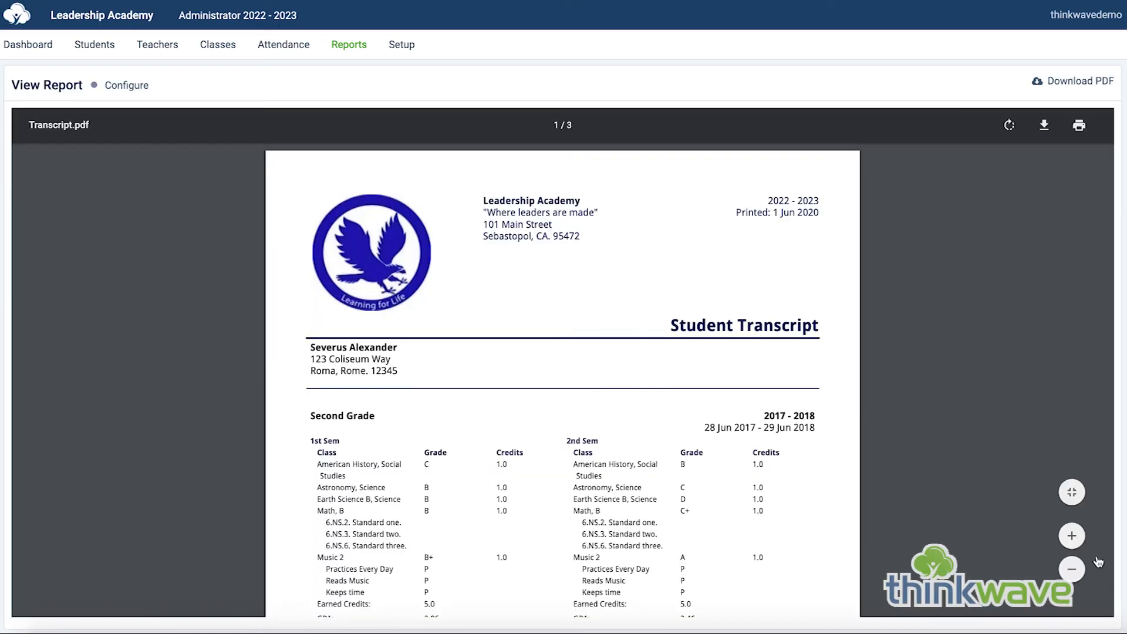
scroll(739, 488, down, 15)
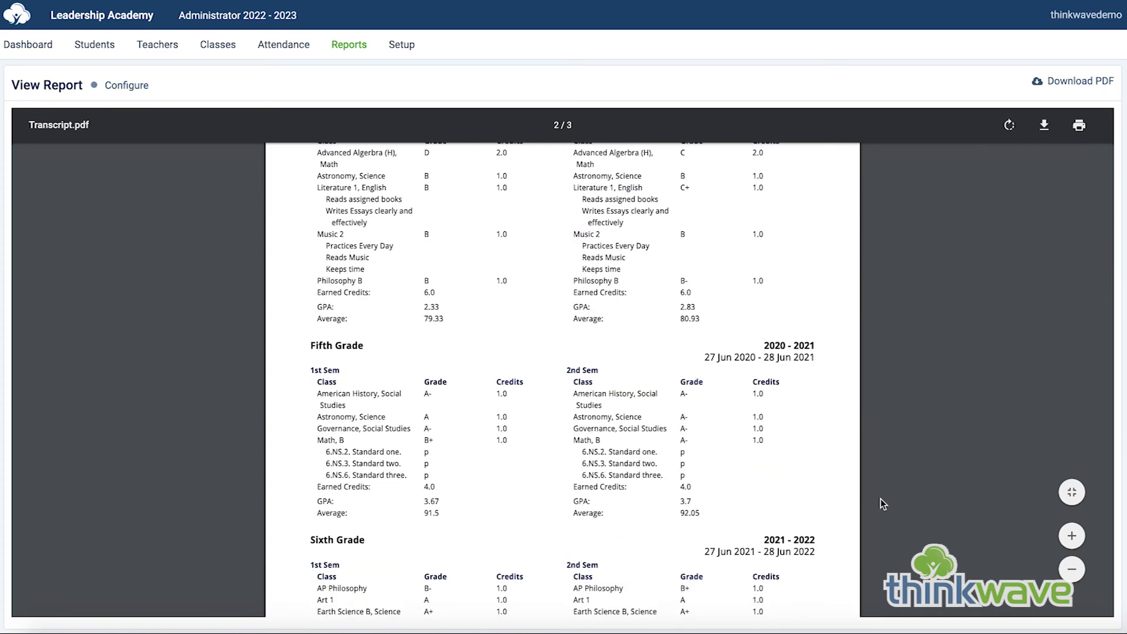
scroll(884, 502, down, 10)
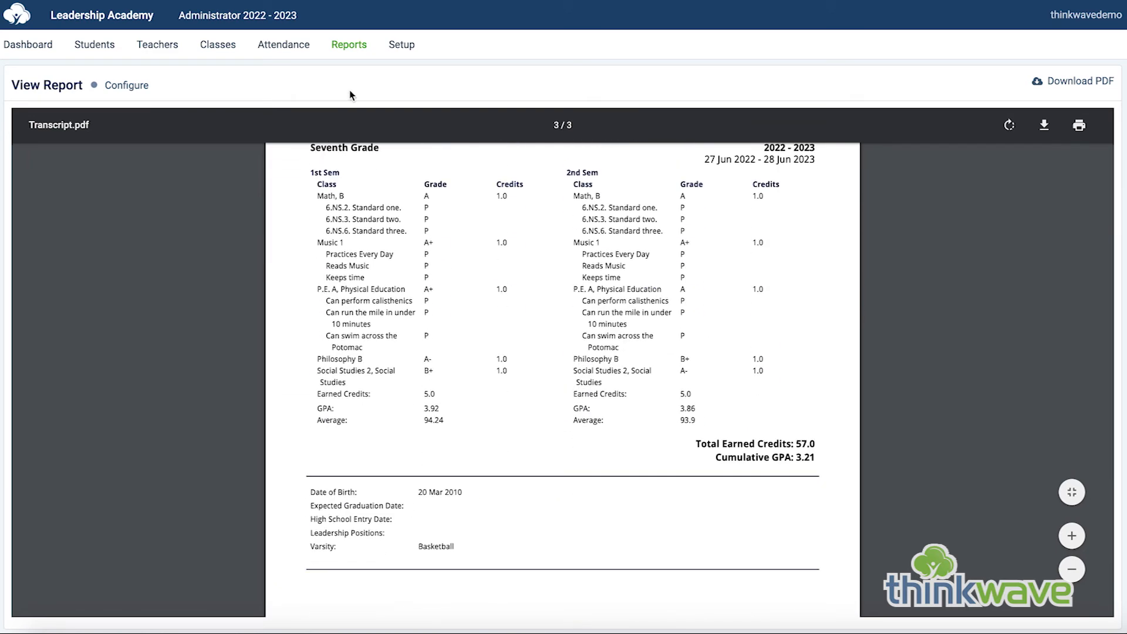
Generate a Student Summary of the first listed student for the 1st Sem term and look over its assignment results.
click(352, 48)
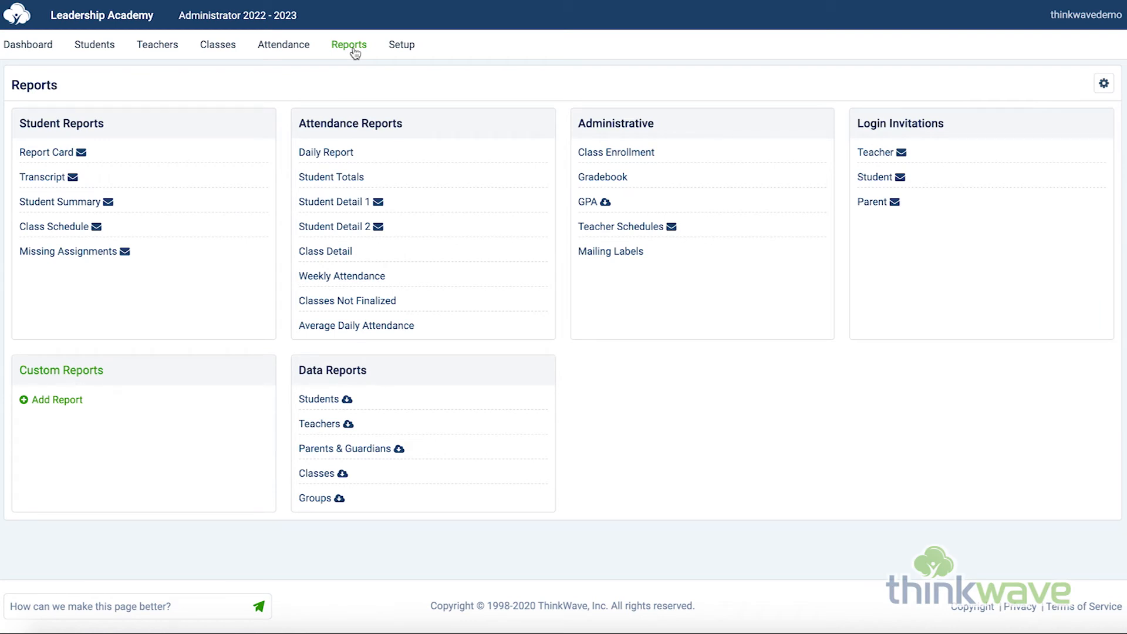
click(74, 206)
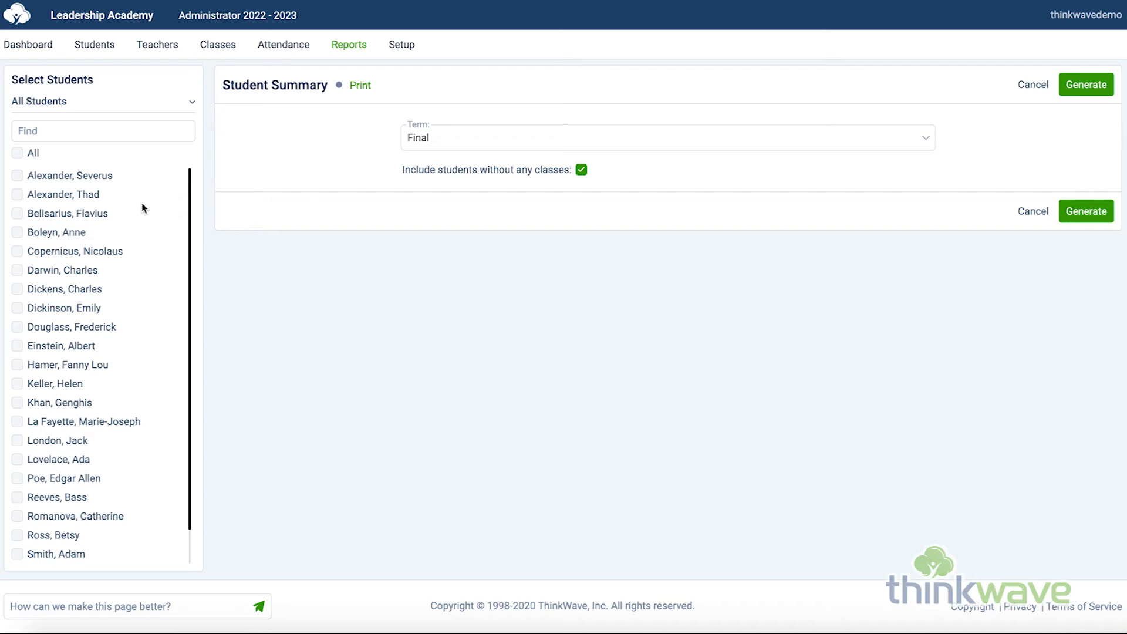
click(89, 176)
click(493, 137)
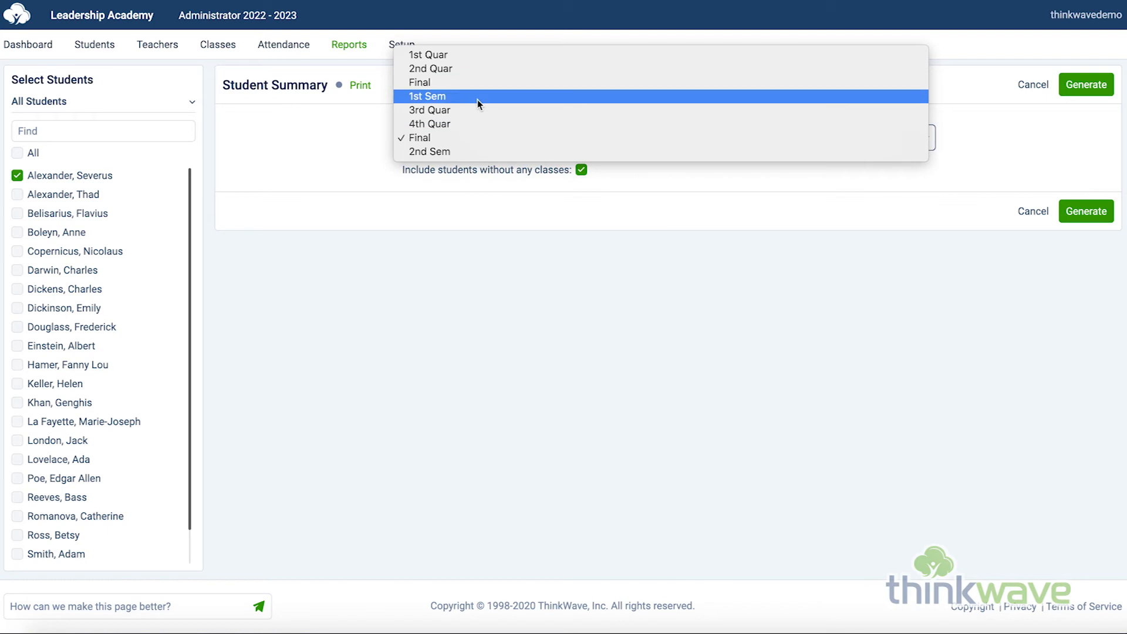
click(478, 98)
click(1084, 89)
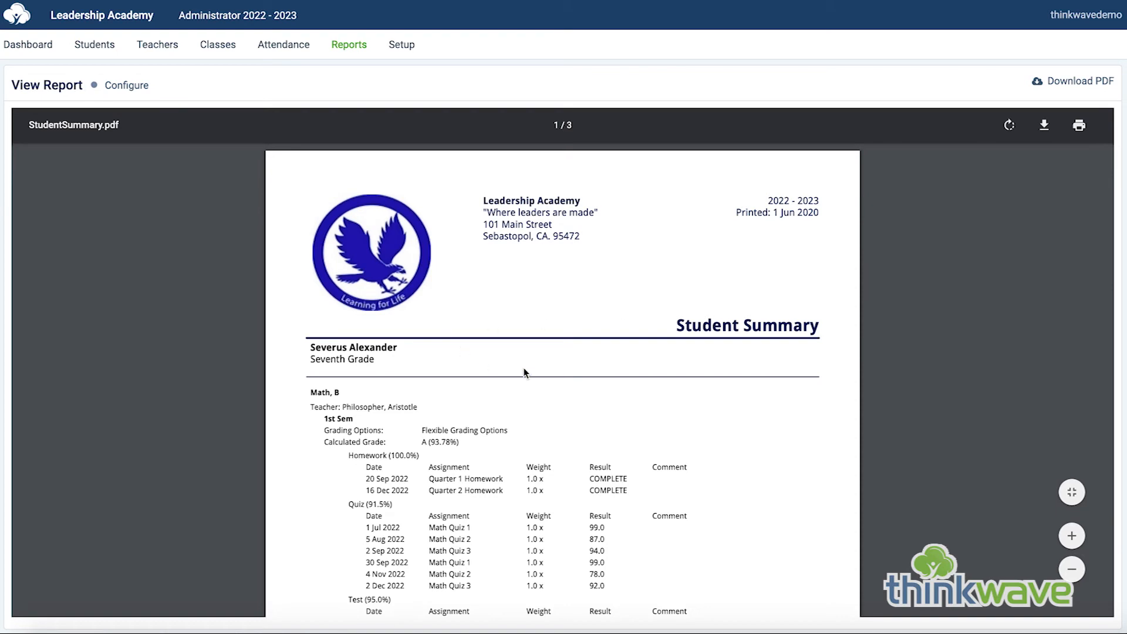
scroll(519, 369, down, 2)
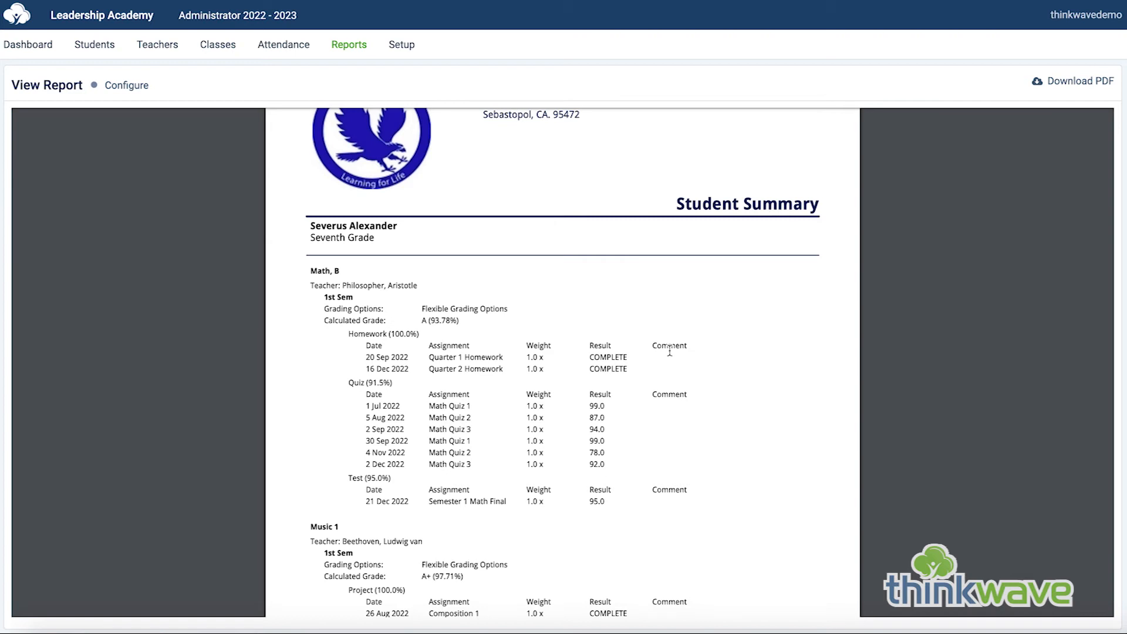
Generate the Daily Attendance report for all students on 27 Jun 2022 and look through its attendance marks.
click(351, 52)
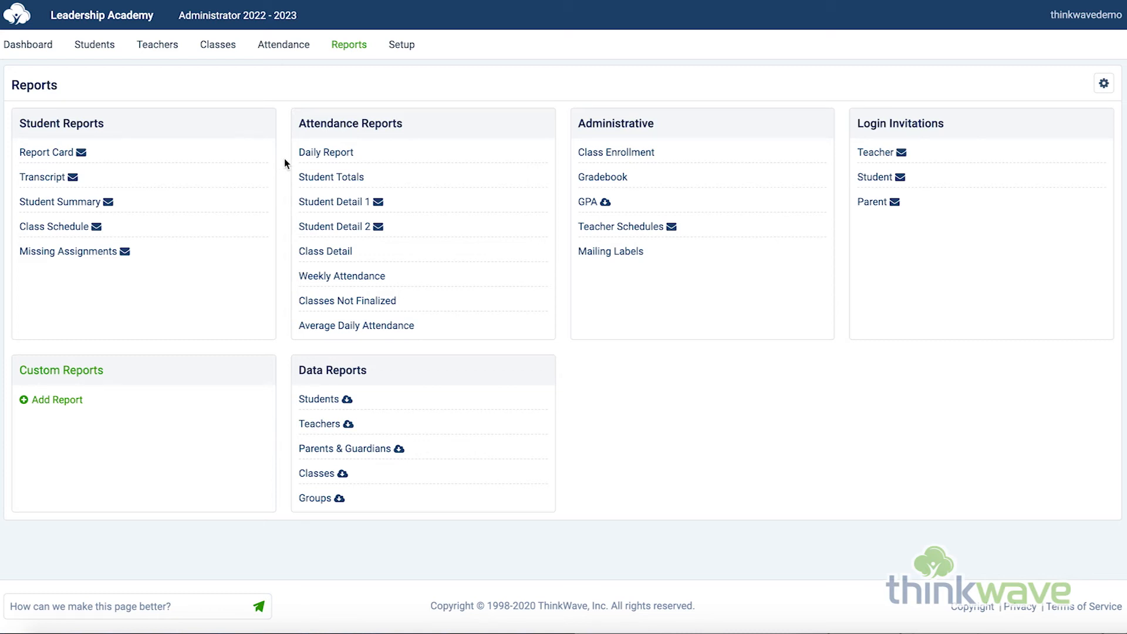
click(327, 158)
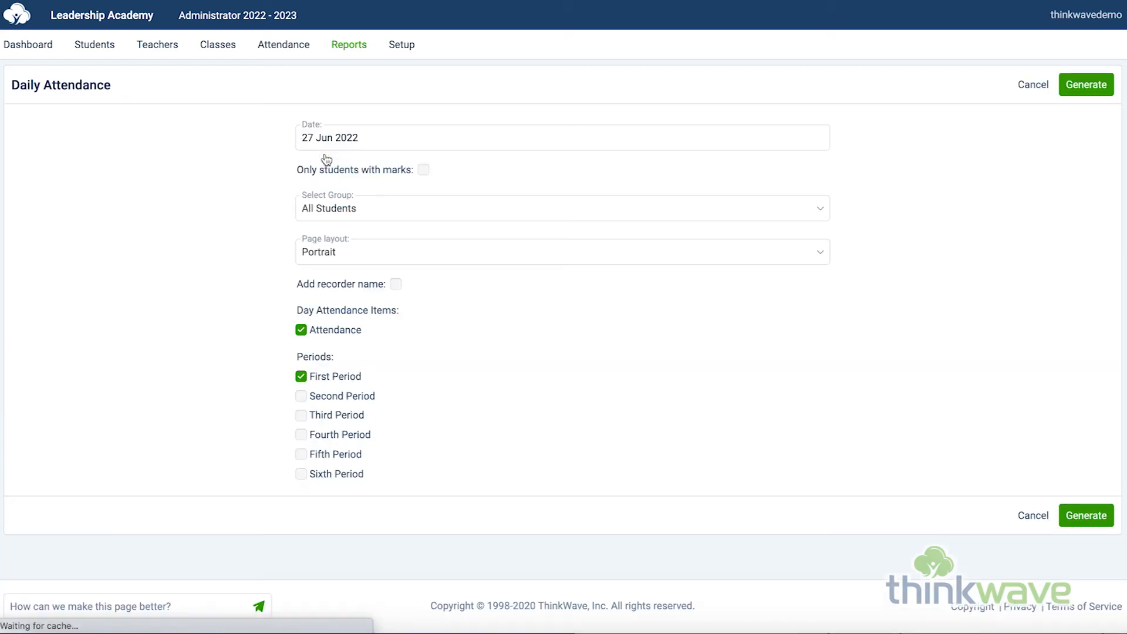
click(370, 140)
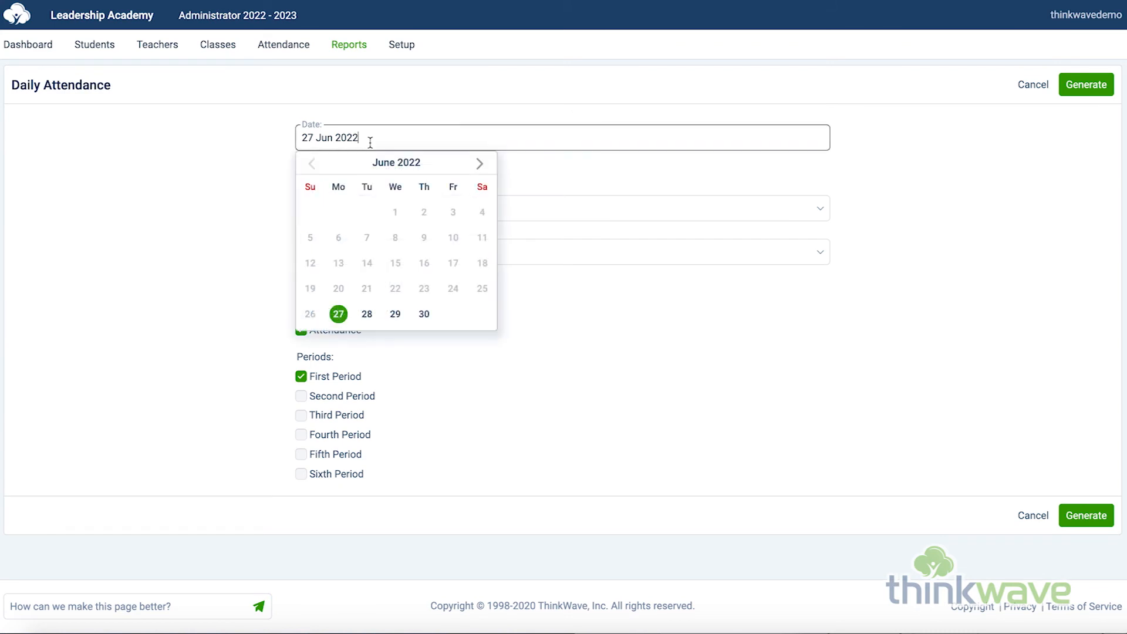
click(343, 312)
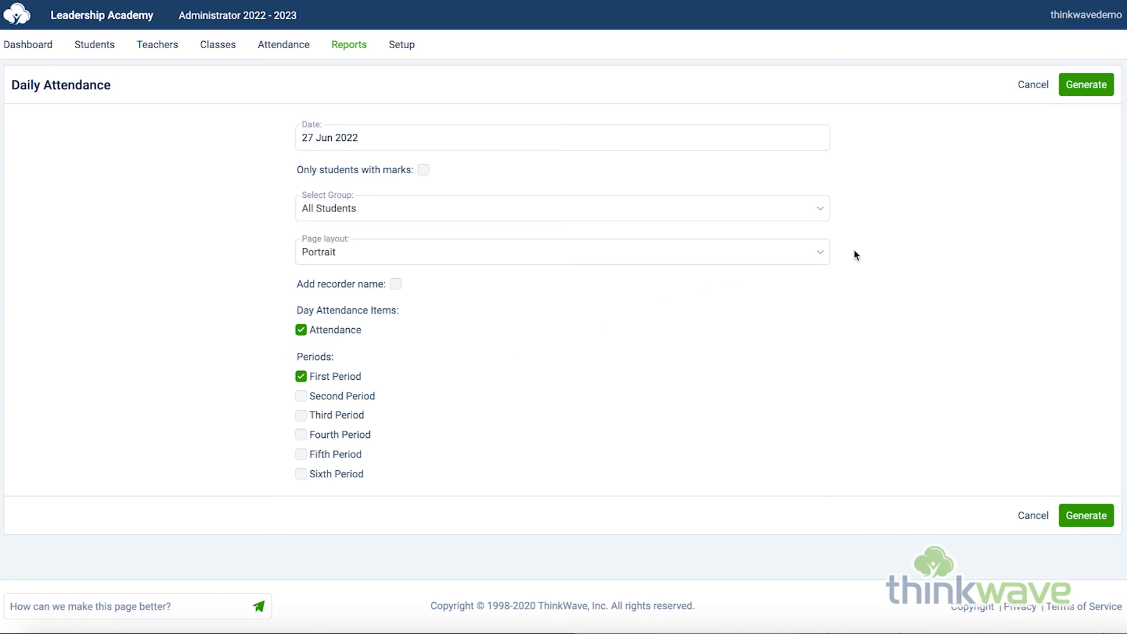
click(1083, 97)
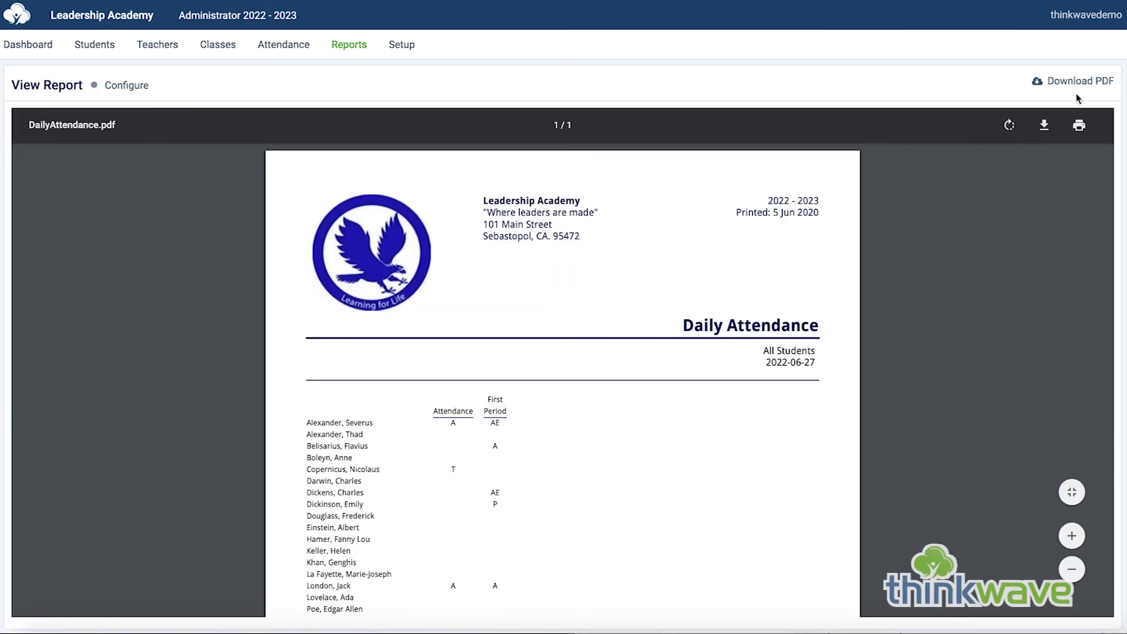
scroll(507, 482, down, 1)
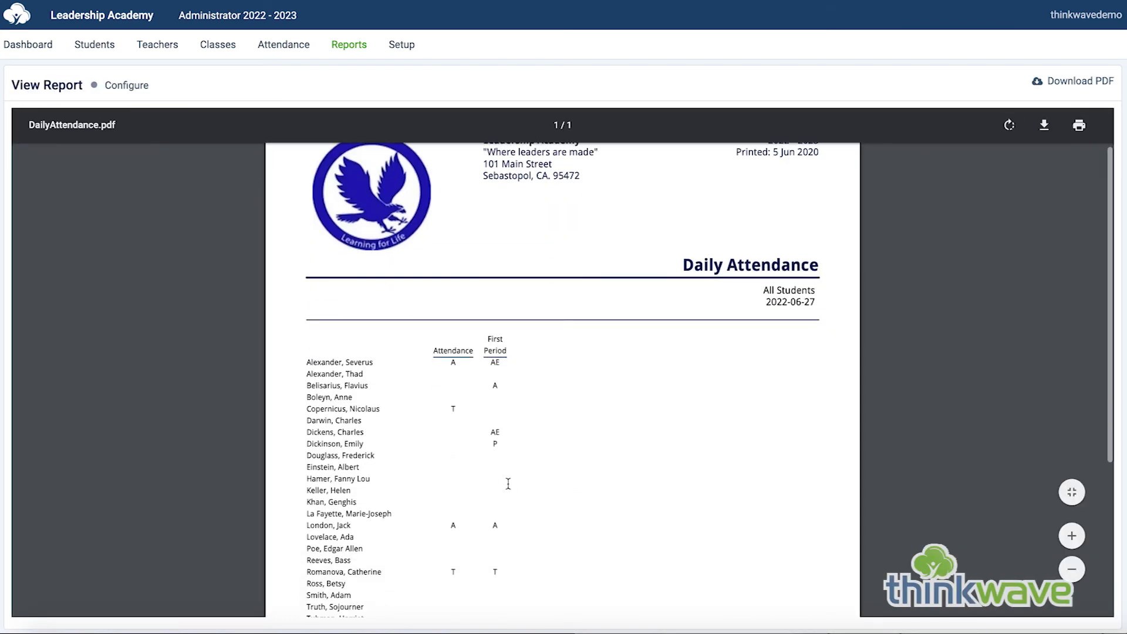
scroll(558, 565, down, 1)
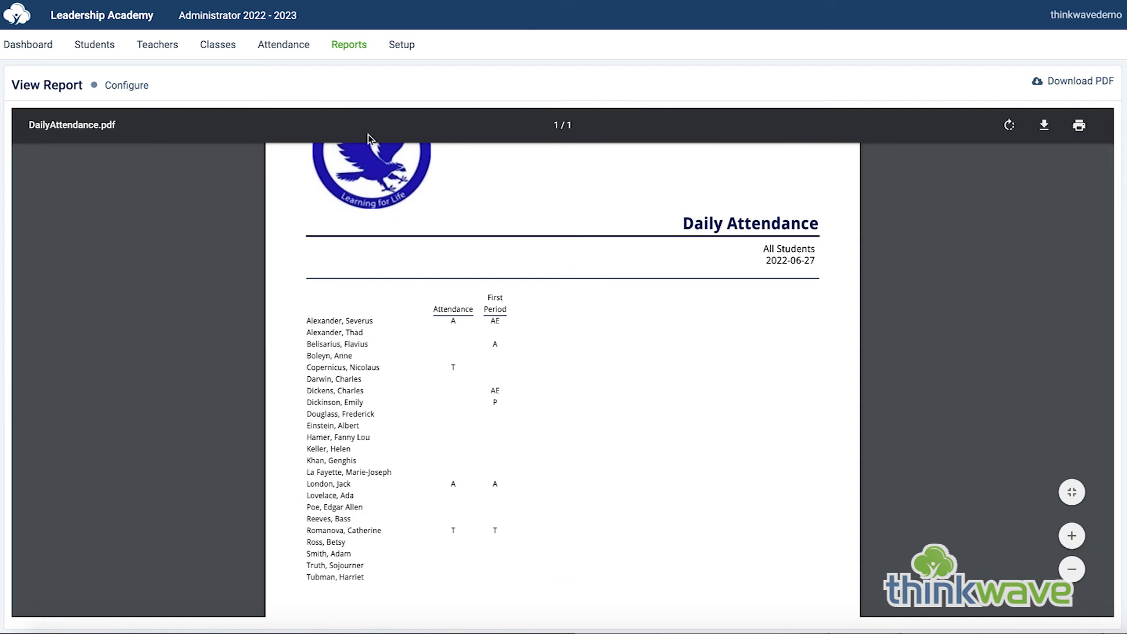
Generate the Student Attendance Totals report for the first listed student, covering 27 Jun 2022 to 26 May 2023.
click(351, 48)
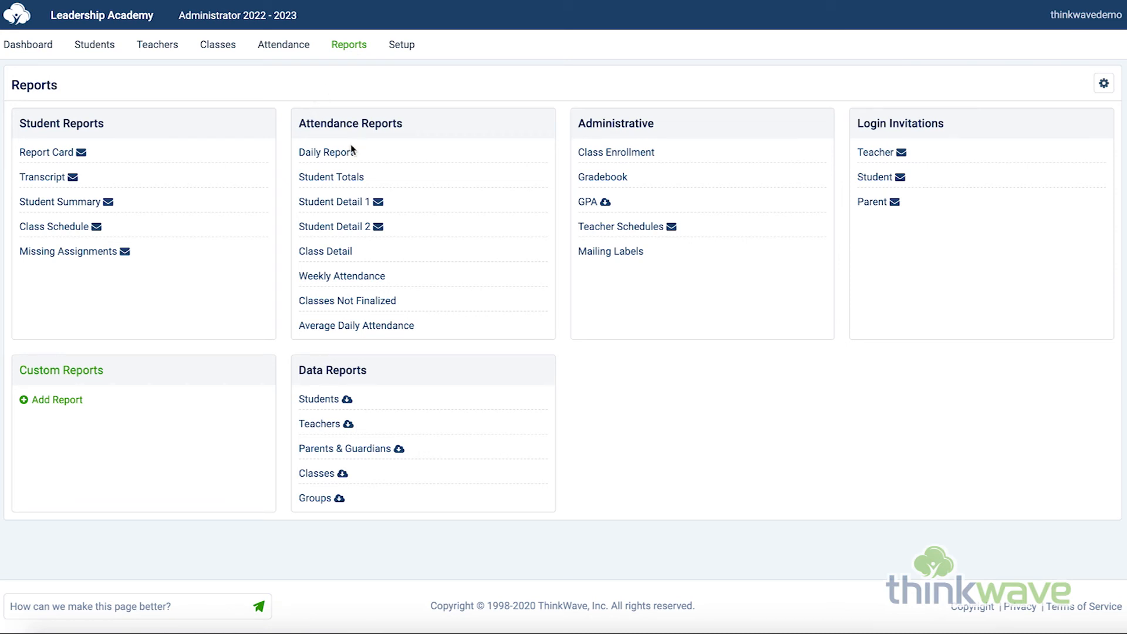
click(342, 180)
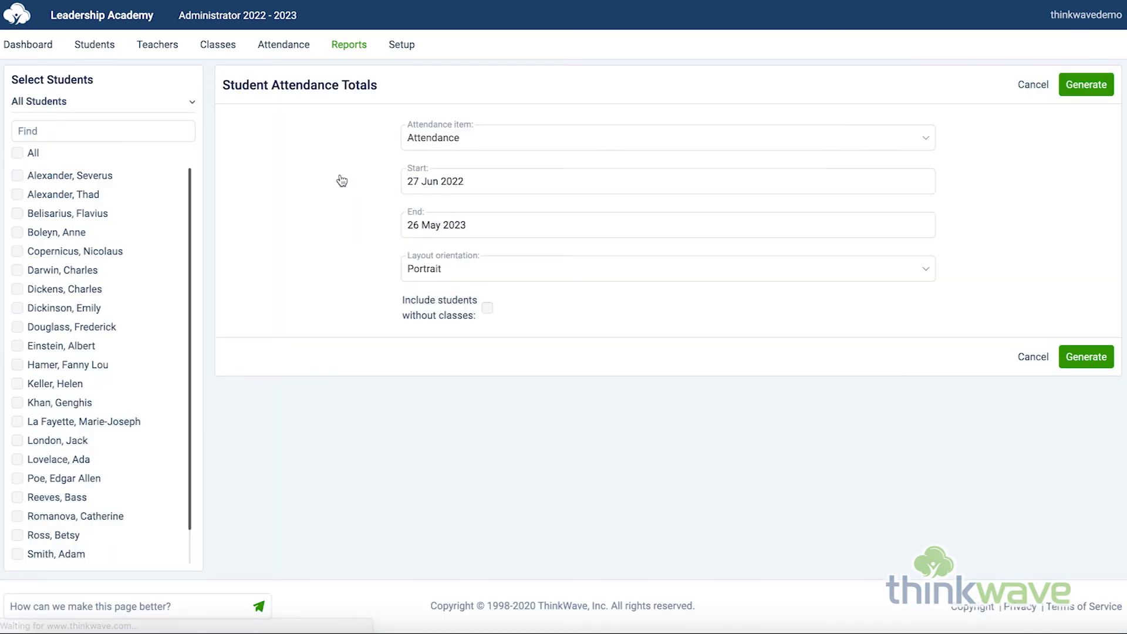
click(75, 176)
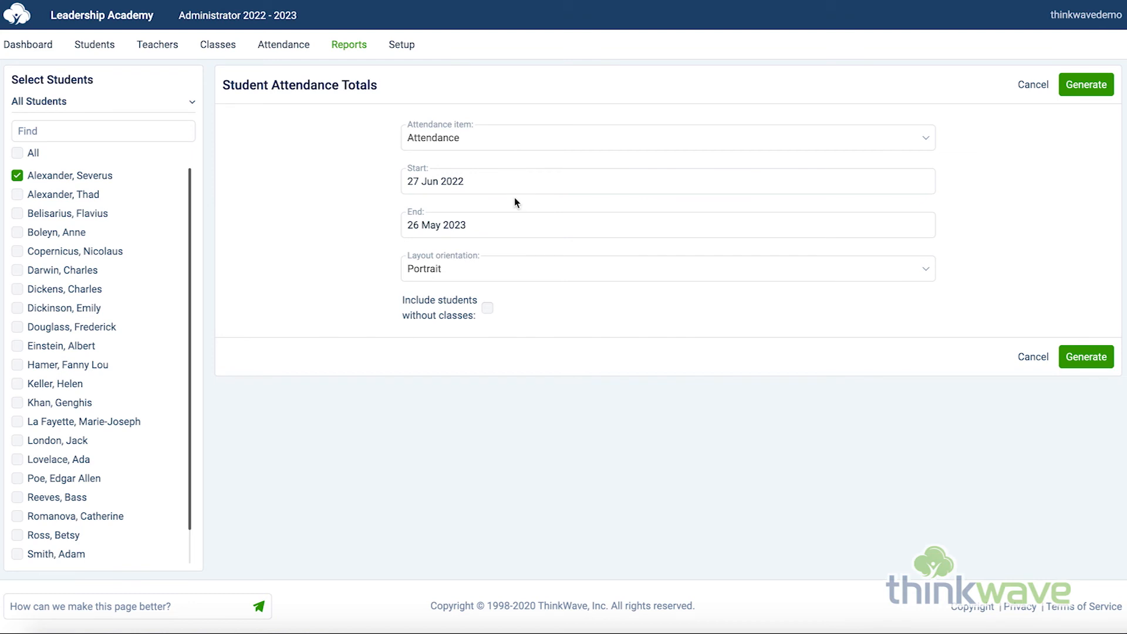
click(1087, 85)
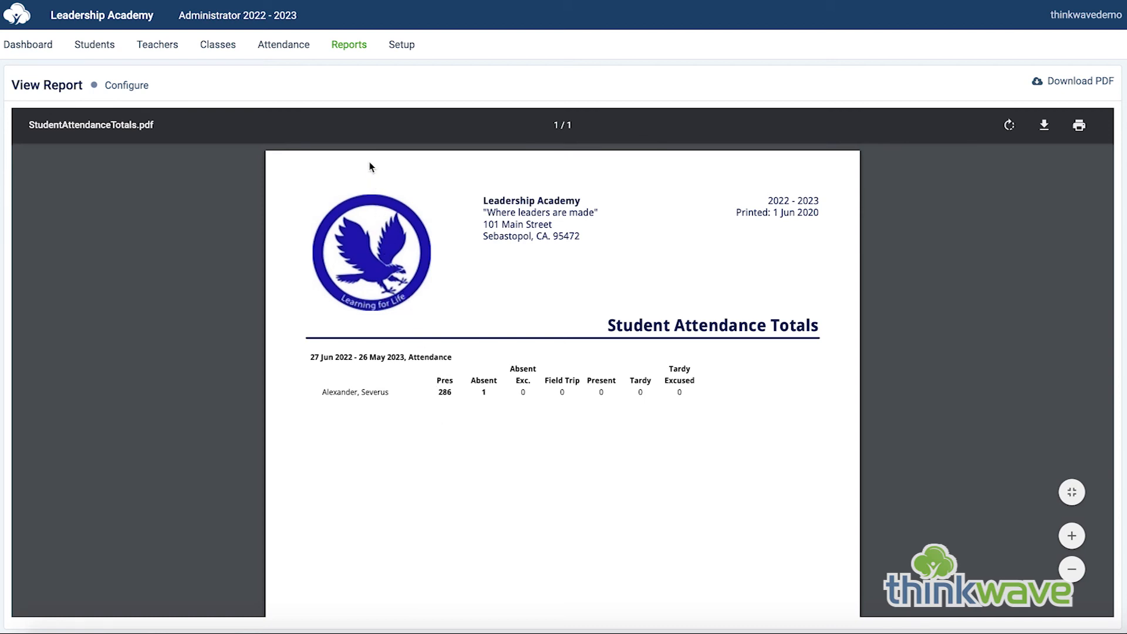
Generate the printable login invitation for the teacher whose e-mail address is filled in, and return to the reports list.
click(355, 50)
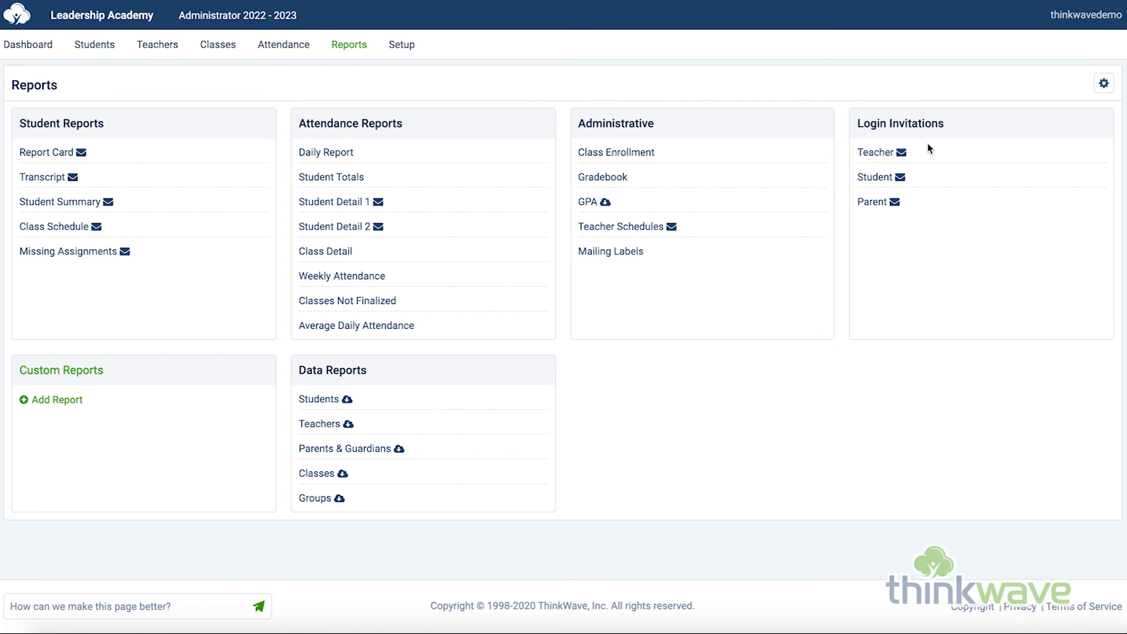
click(881, 155)
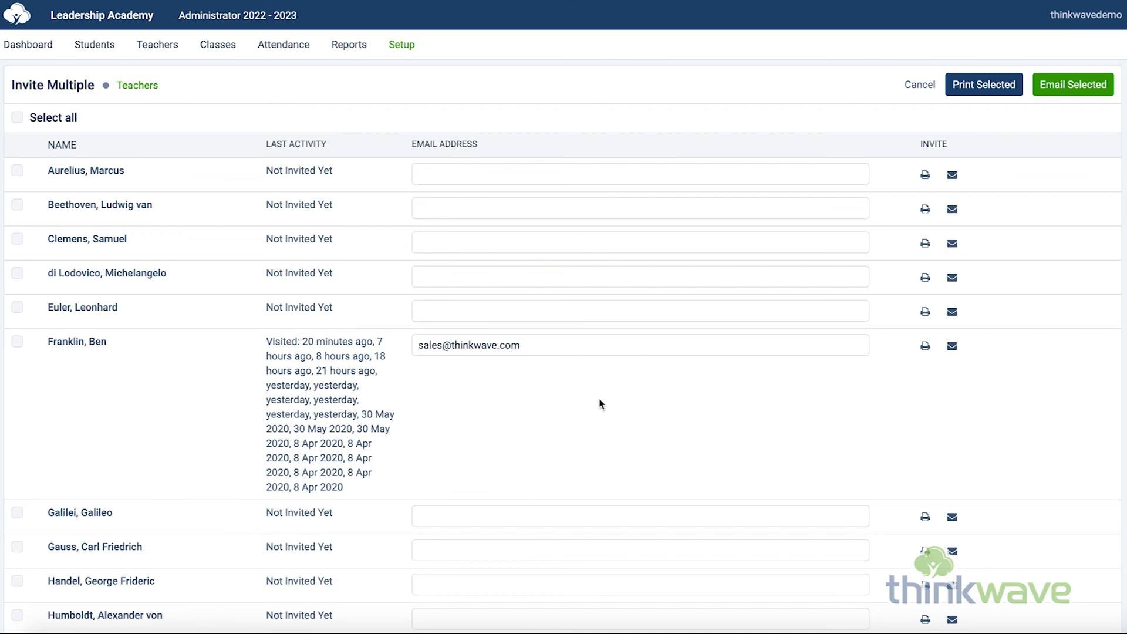
click(926, 348)
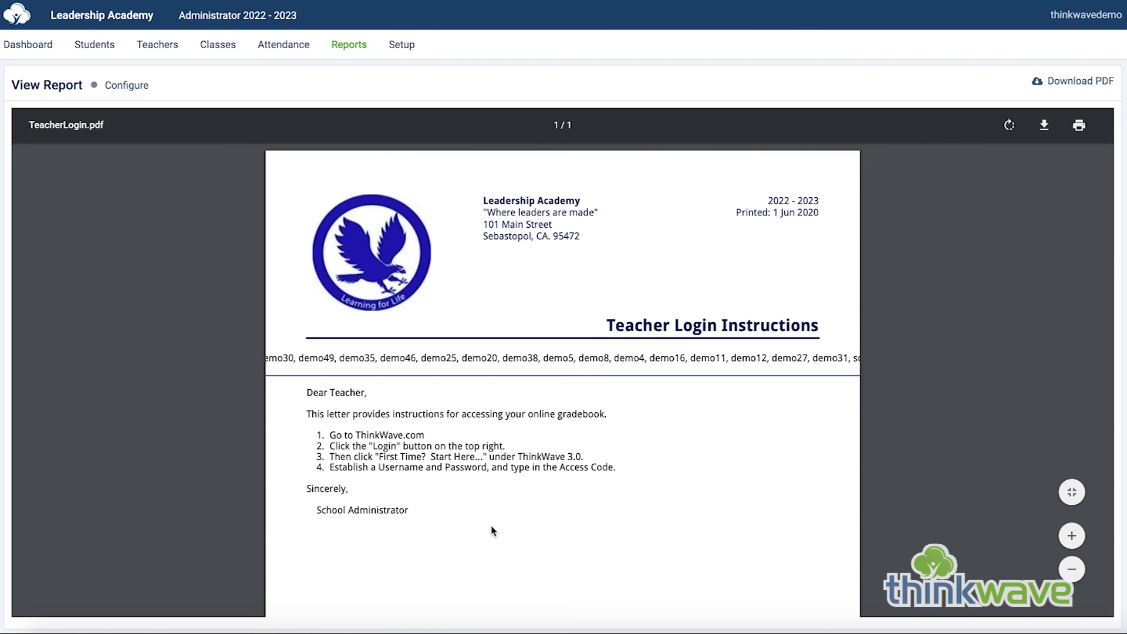
click(349, 46)
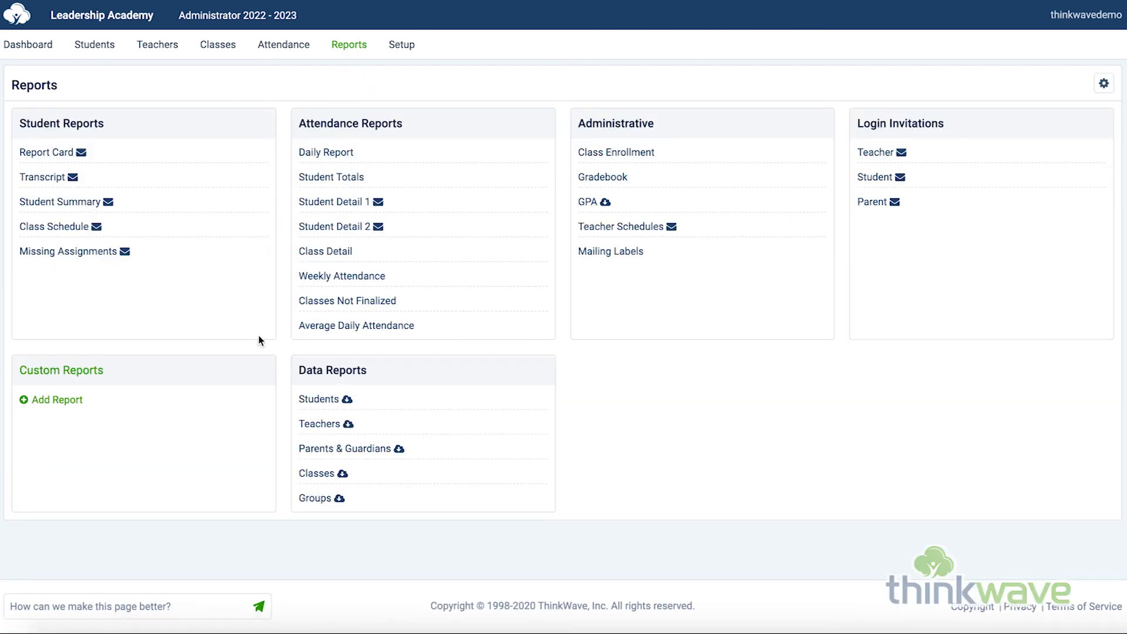